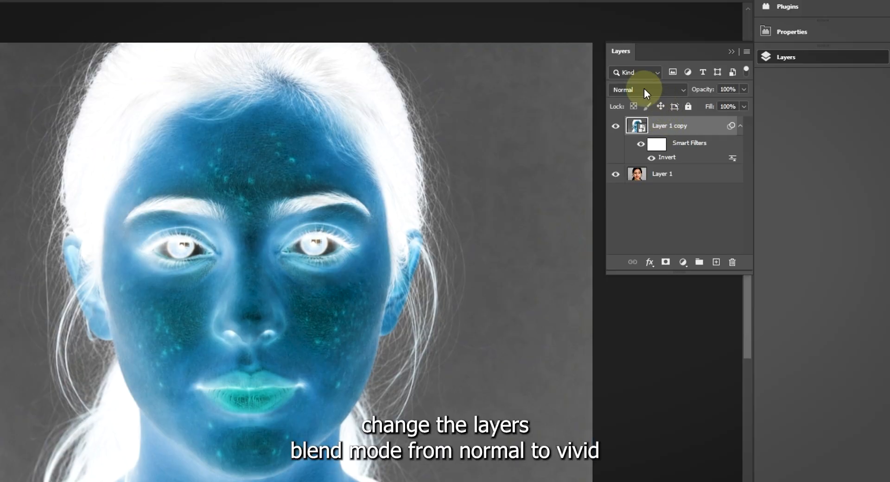
# Set the Layer 1 copy's blend mode to Vivid Light and apply a High Pass filter with a 55-pixel radius.
pyautogui.click(642, 88)
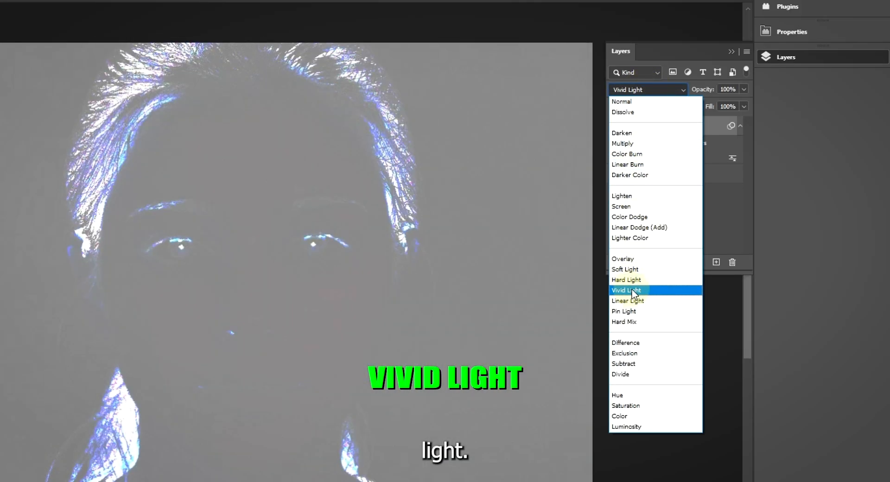
pyautogui.click(633, 290)
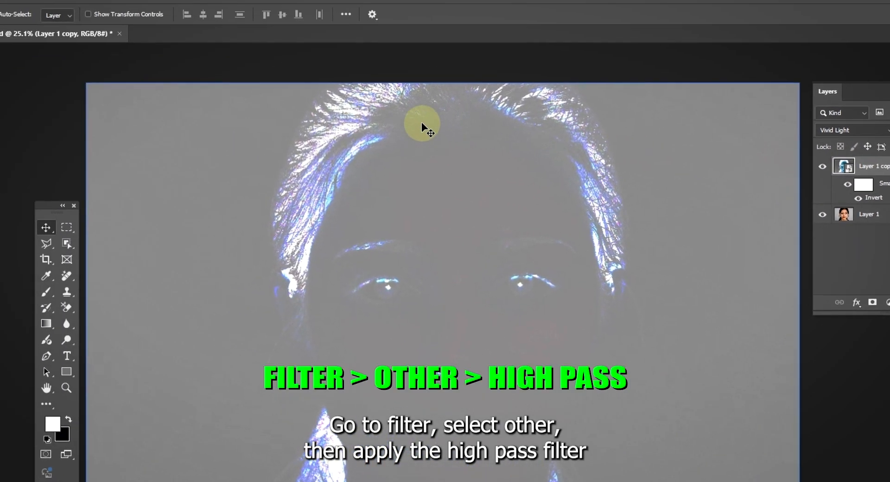
pyautogui.click(163, 9)
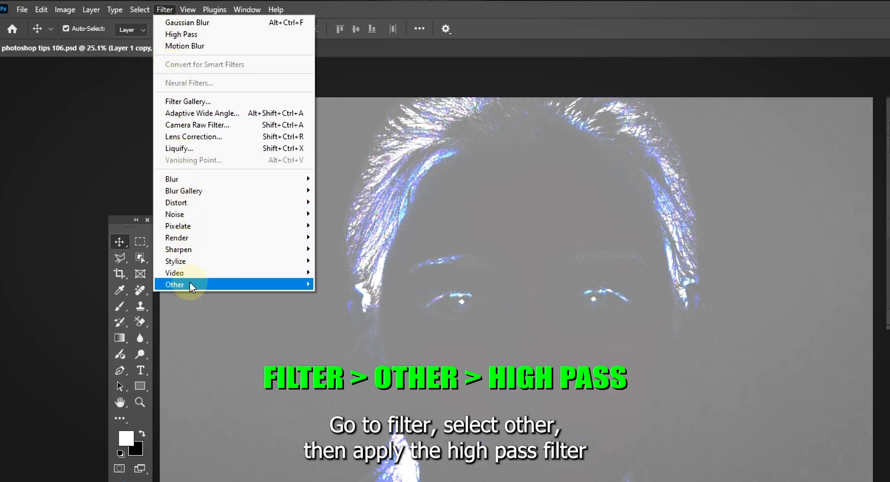
pyautogui.moveTo(190, 284)
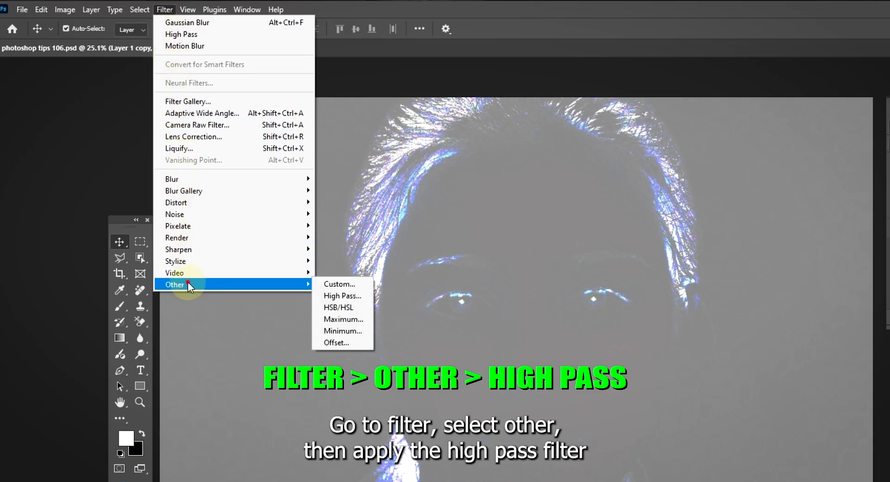
pyautogui.click(344, 296)
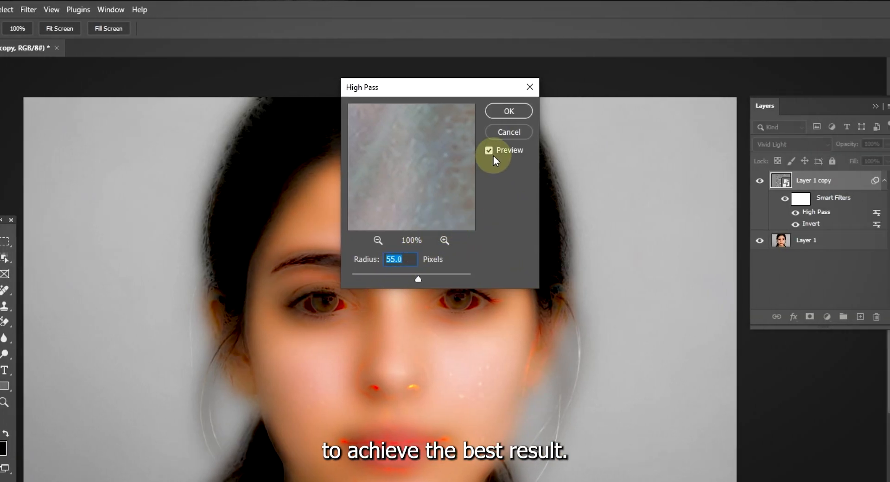
pyautogui.click(506, 112)
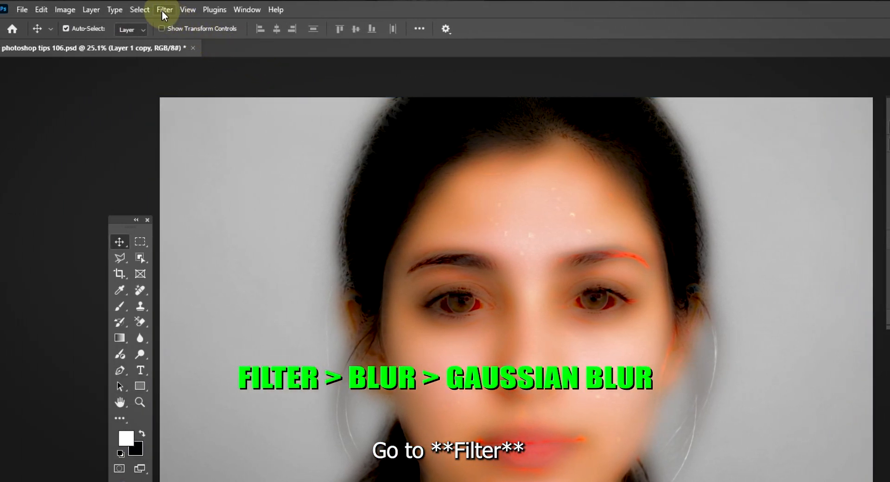
# Apply a Gaussian Blur filter with a 5.5-pixel radius to the Layer 1 copy.
pyautogui.click(164, 9)
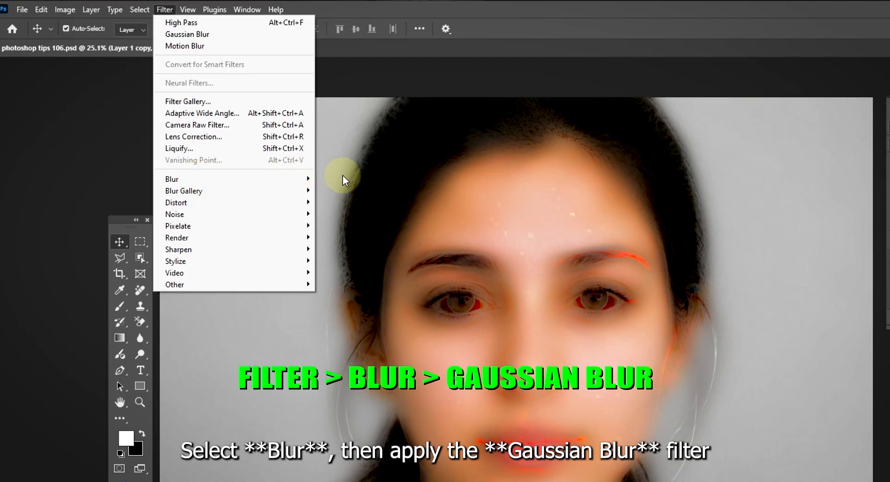
pyautogui.moveTo(310, 178)
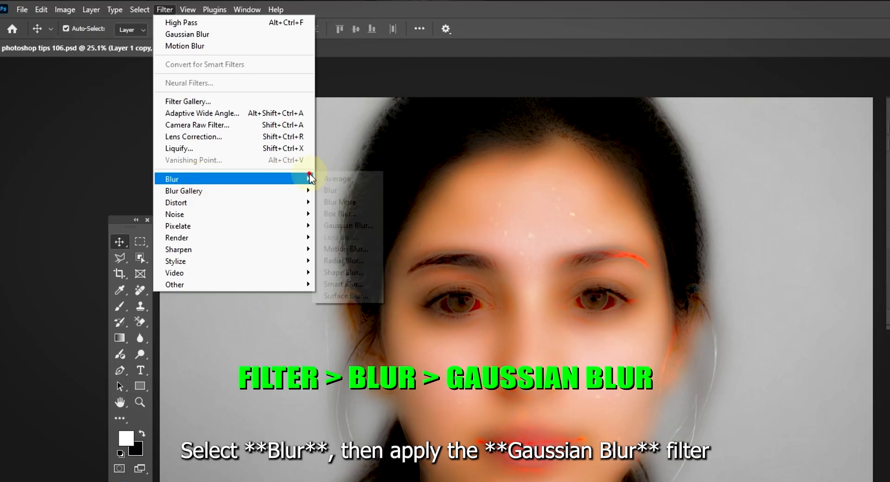
pyautogui.click(344, 226)
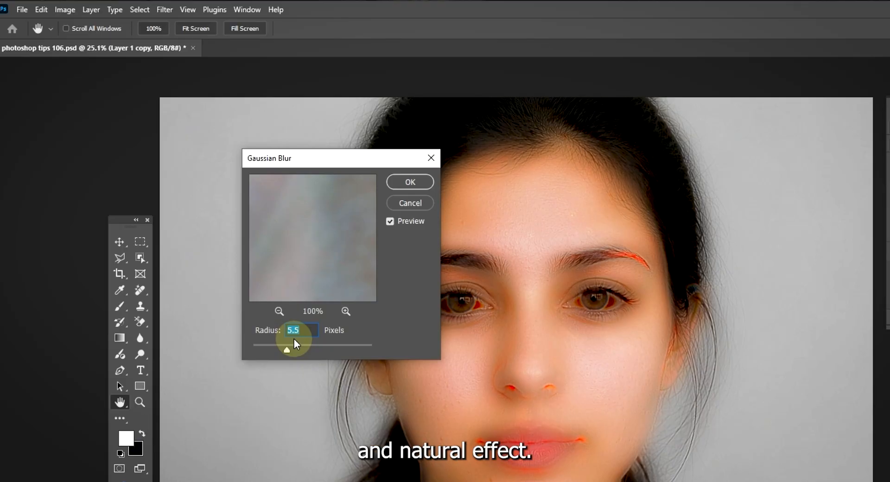
pyautogui.click(410, 183)
pyautogui.press('v')
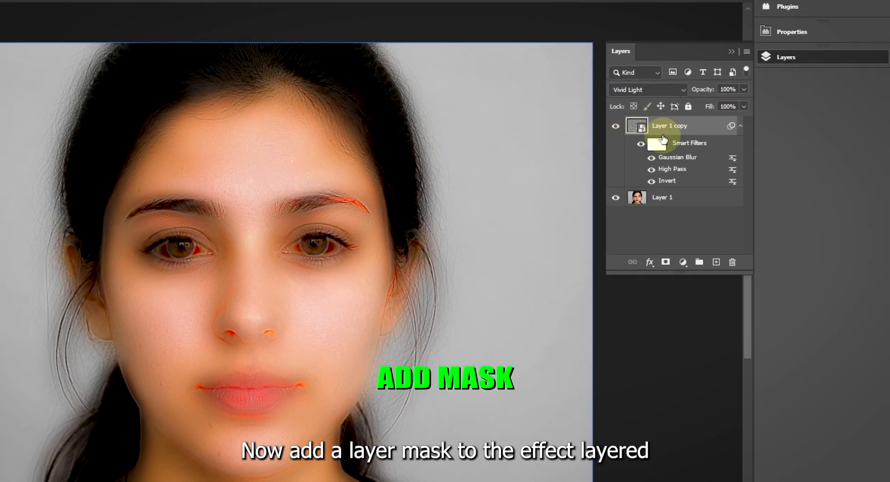
# Add a layer mask to the Layer 1 copy and invert it to hide the smoothing effect.
pyautogui.click(665, 262)
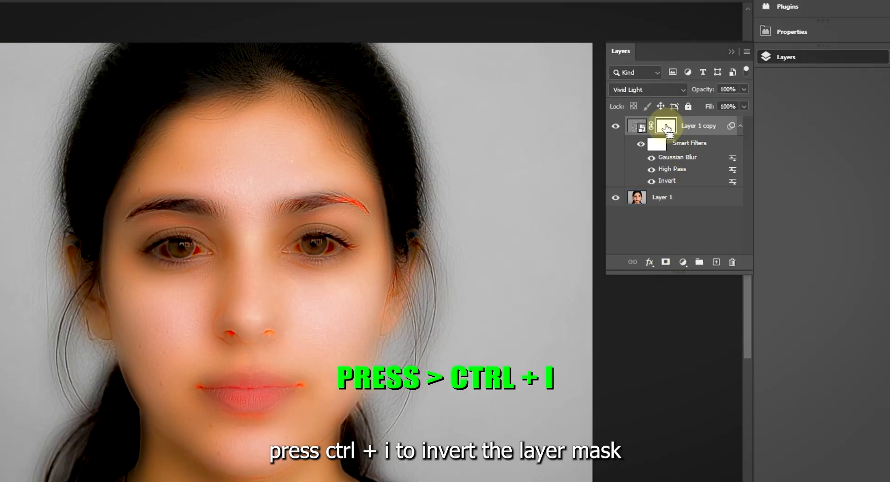
pyautogui.hotkey('ctrl', 'i')
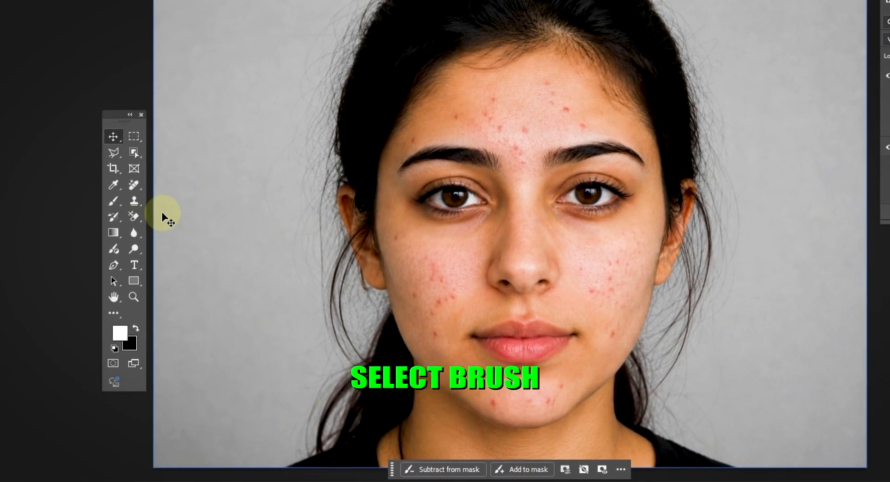
# Paint white with a soft brush on the layer mask over the blemished skin of the cheeks, forehead and chin.
pyautogui.moveTo(119, 199); pyautogui.dragTo(163, 199)
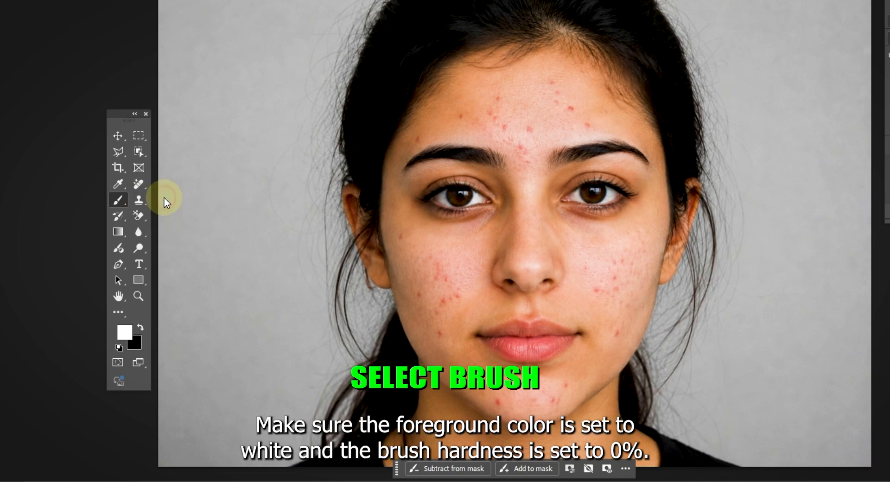
pyautogui.click(132, 328)
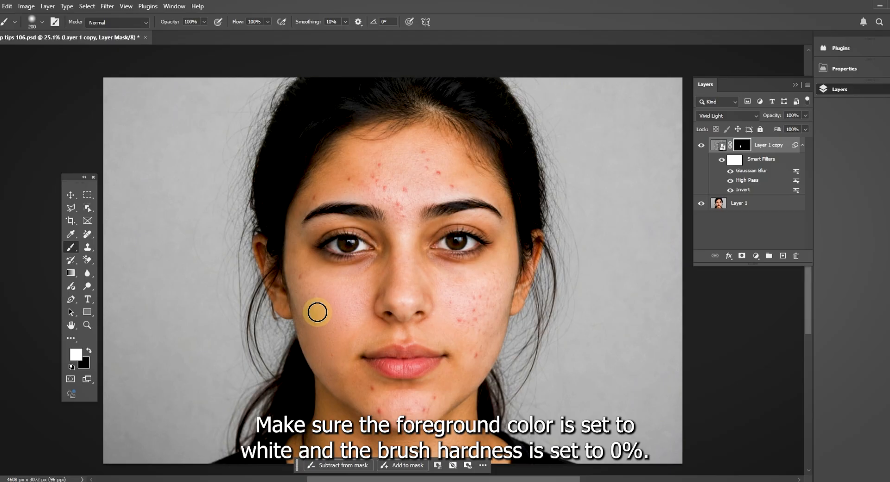
pyautogui.press('[')
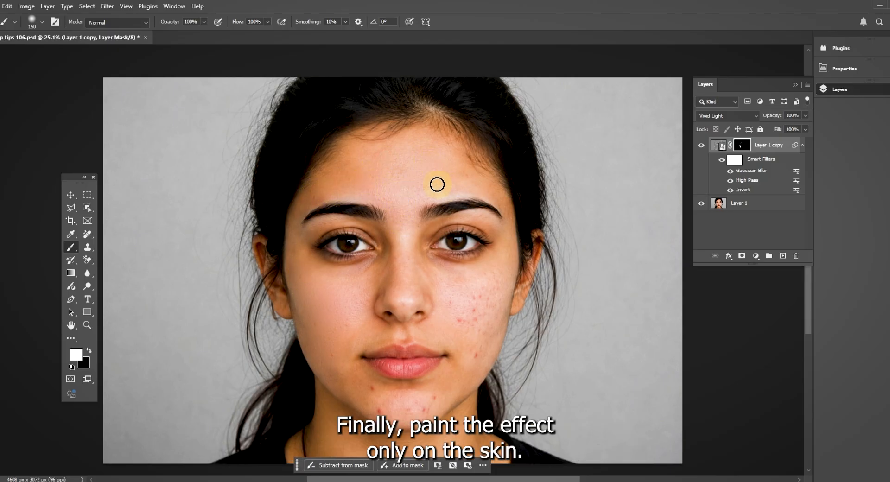
pyautogui.moveTo(466, 342); pyautogui.dragTo(474, 360)
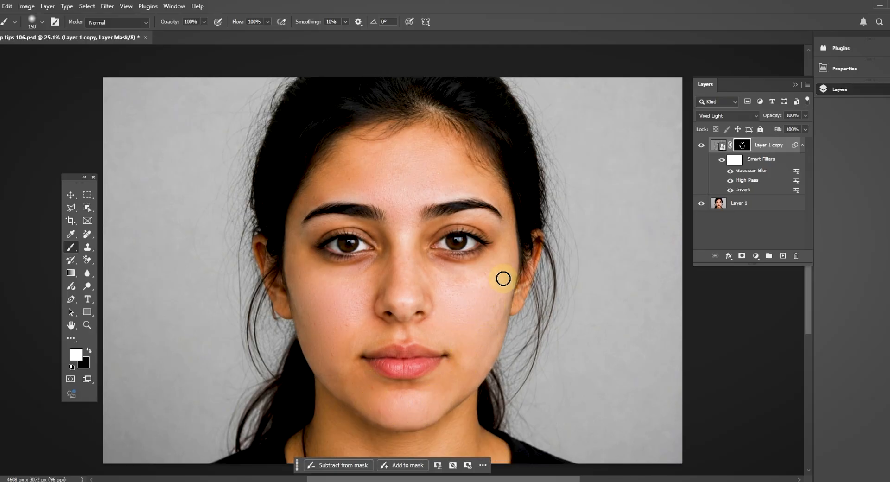
pyautogui.press('v')
pyautogui.click(538, 280)
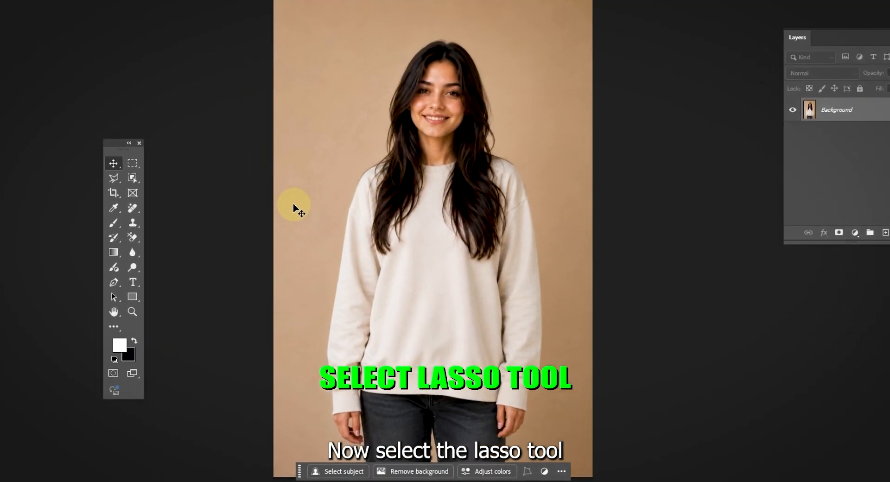
# Draw a rough freehand Lasso selection around the woman's hair, leaving out the middle of her face and chest.
pyautogui.click(113, 178)
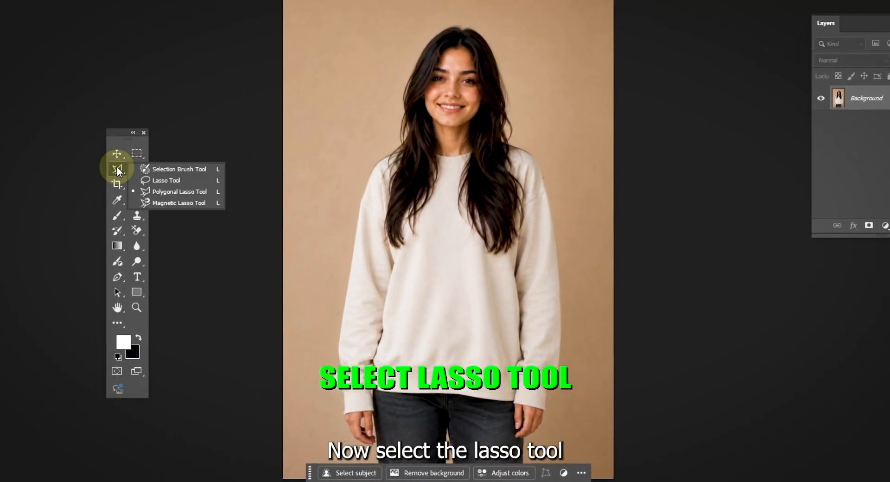
pyautogui.click(165, 180)
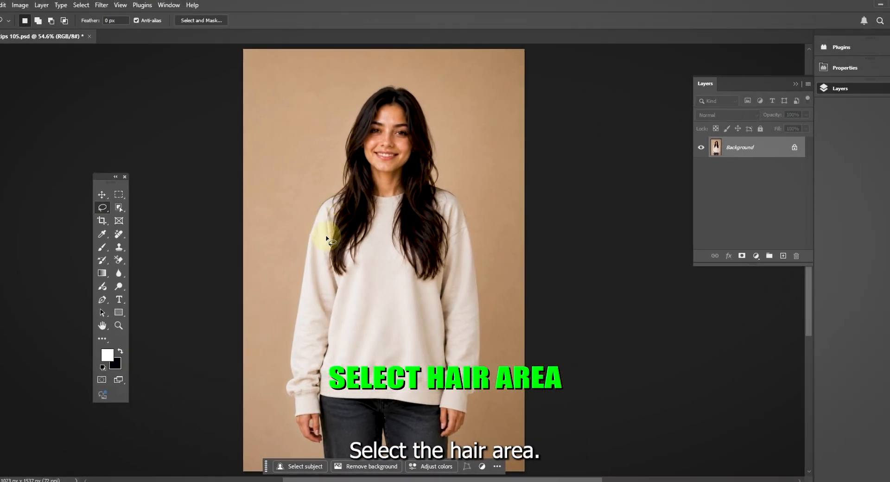
pyautogui.moveTo(327, 238); pyautogui.dragTo(327, 241)
pyautogui.moveTo(437, 118); pyautogui.dragTo(456, 274)
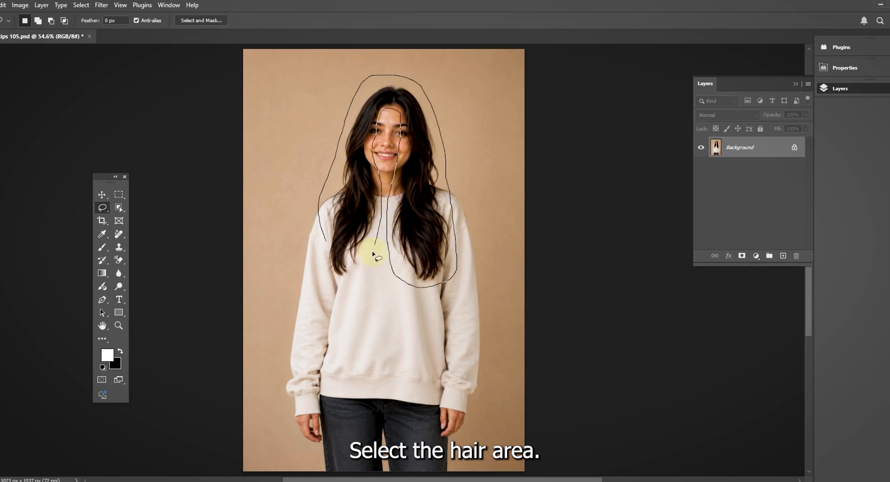
pyautogui.moveTo(327, 252); pyautogui.dragTo(326, 240)
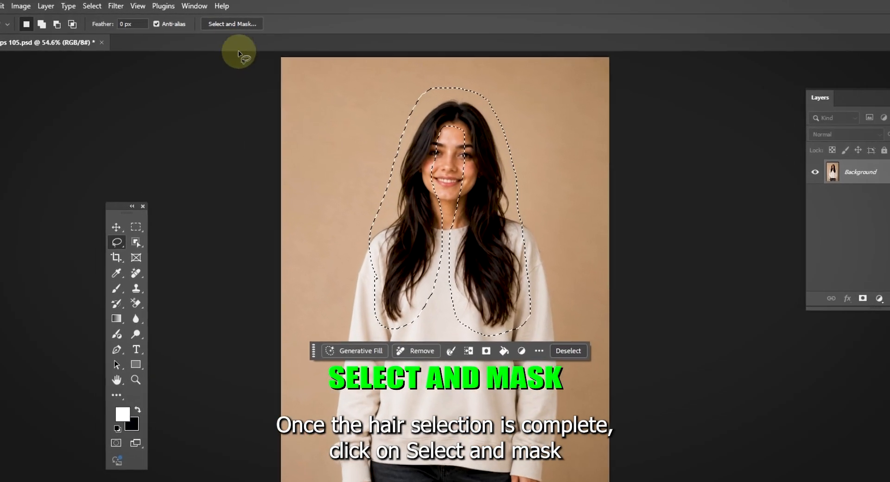
# Refine the hair selection in Select and Mask by brushing over the background, face and sweatshirt areas along the hair edges.
pyautogui.click(232, 24)
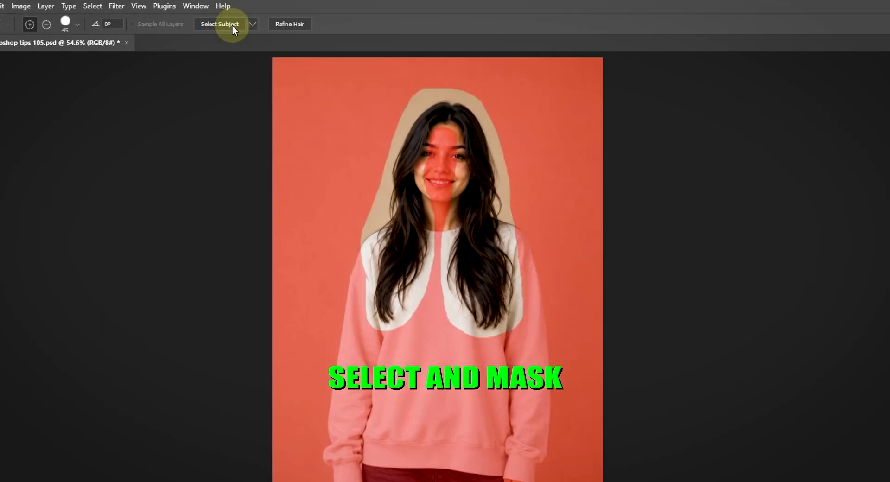
pyautogui.scroll(4, 402, 130)
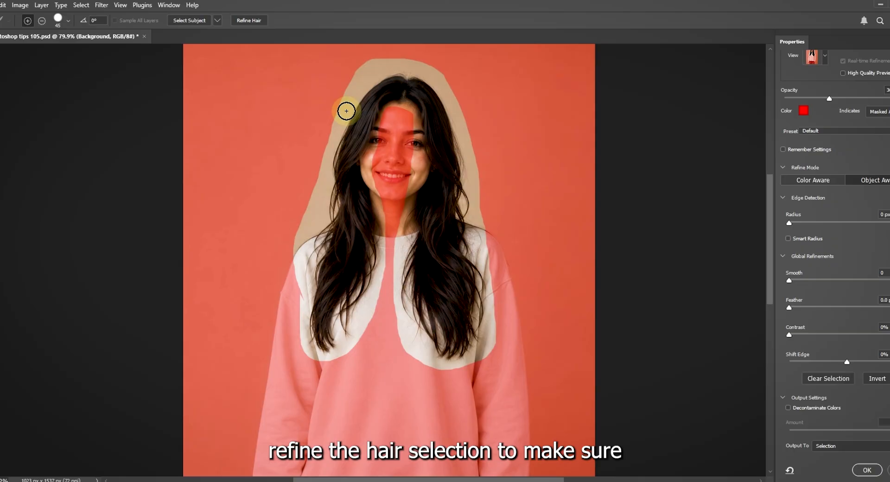
pyautogui.scroll(1, 347, 111)
pyautogui.moveTo(348, 90)
pyautogui.mouseDown()
pyautogui.moveTo(298, 319)
pyautogui.moveTo(346, 375)
pyautogui.moveTo(384, 259)
pyautogui.moveTo(384, 186)
pyautogui.mouseUp()
pyautogui.scroll(4, 374, 266)
pyautogui.scroll(3, 384, 186)
pyautogui.moveTo(324, 213)
pyautogui.mouseDown()
pyautogui.moveTo(412, 194)
pyautogui.moveTo(394, 207)
pyautogui.moveTo(377, 336)
pyautogui.moveTo(257, 322)
pyautogui.moveTo(301, 273)
pyautogui.moveTo(338, 344)
pyautogui.mouseUp()
pyautogui.press('[')
pyautogui.press('[')
pyautogui.press('[')
pyautogui.press('[')
pyautogui.scroll(-1, 378, 336)
pyautogui.scroll(-5, 322, 423)
pyautogui.moveTo(322, 423); pyautogui.dragTo(357, 327)
pyautogui.scroll(3, 364, 324)
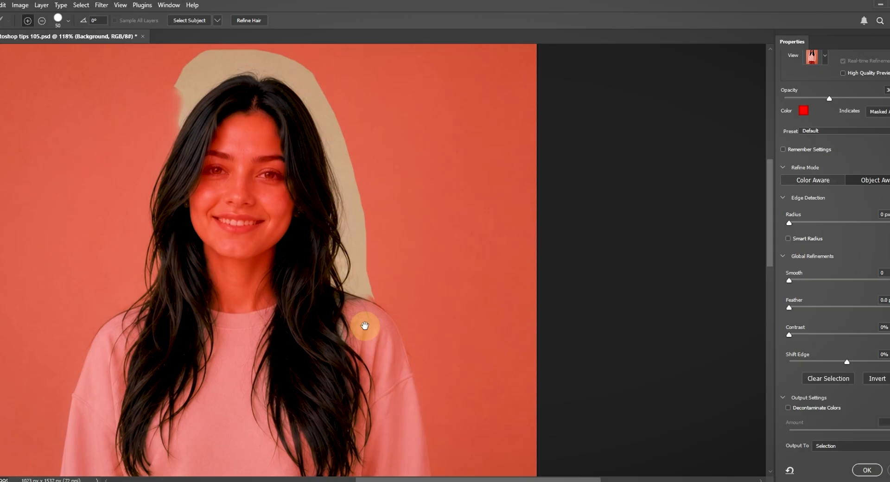
pyautogui.press(']')
pyautogui.press(']')
pyautogui.press(']')
pyautogui.press(']')
pyautogui.press(']')
pyautogui.moveTo(365, 211)
pyautogui.mouseDown()
pyautogui.moveTo(306, 126)
pyautogui.moveTo(160, 227)
pyautogui.mouseUp()
pyautogui.scroll(-5, 389, 219)
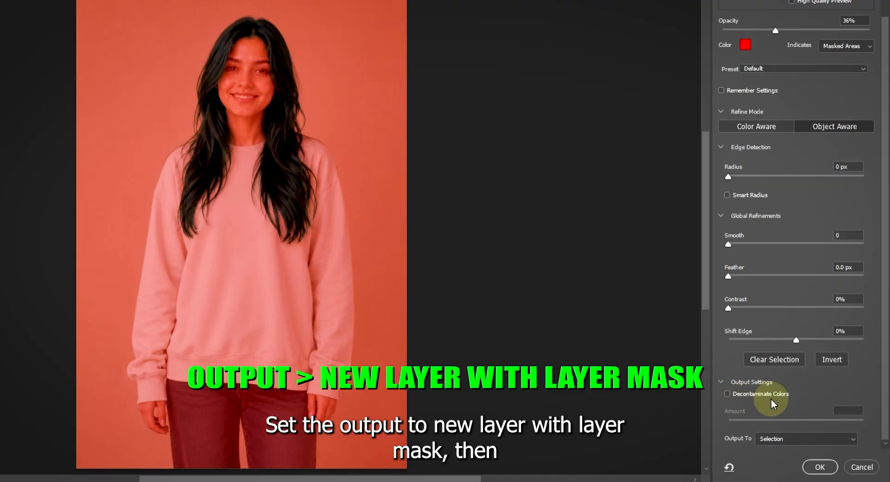
# Output the refined hair selection as a New Layer with Layer Mask and make the Background layer visible again.
pyautogui.click(784, 441)
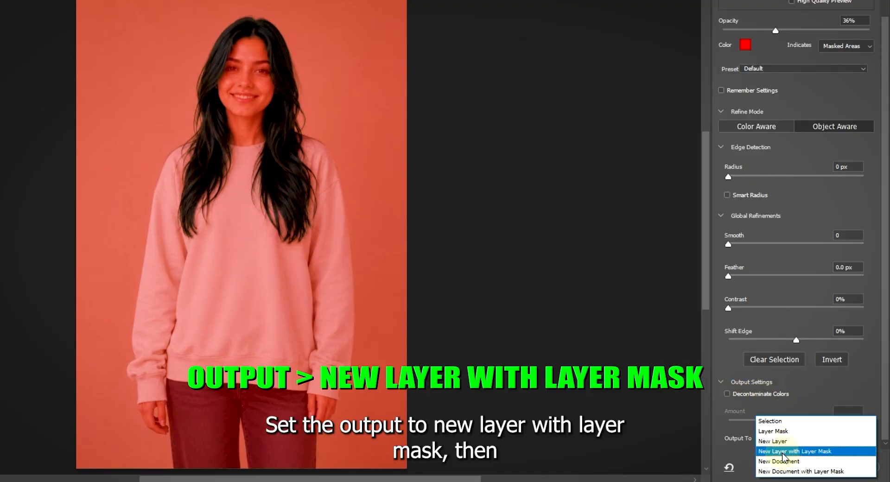
pyautogui.click(787, 451)
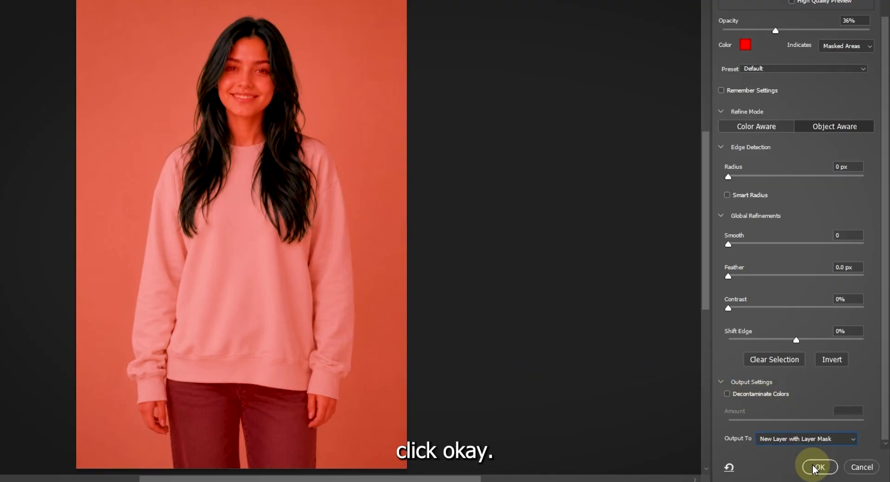
pyautogui.click(815, 468)
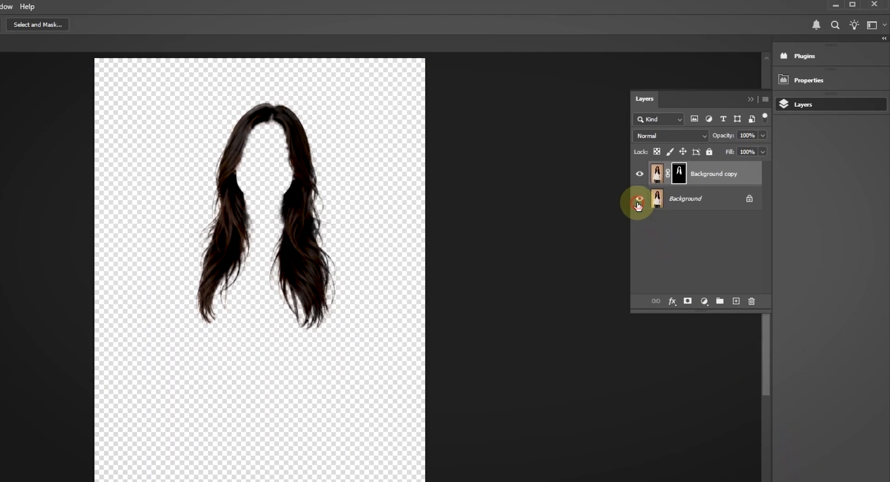
pyautogui.click(639, 200)
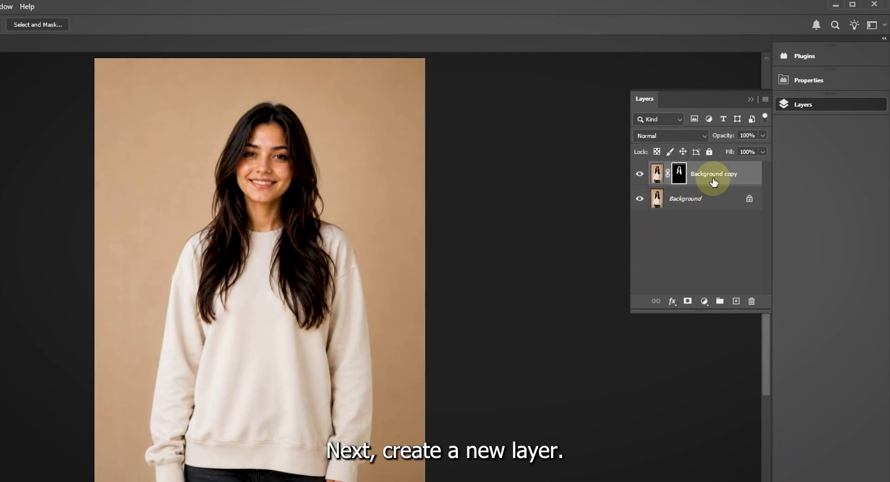
# Create a new layer and draw a linear pink-to-purple gradient on it from the hair tips up to the forehead.
pyautogui.click(738, 302)
pyautogui.click(679, 176)
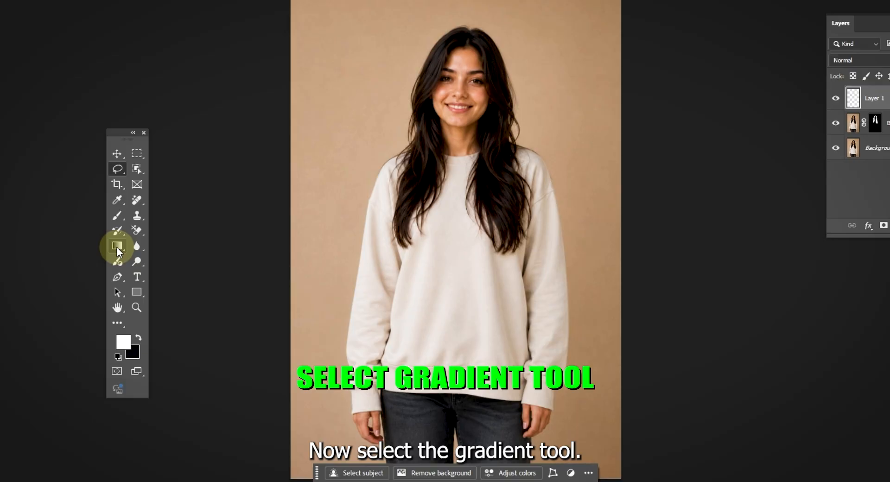
pyautogui.rightClick(112, 246)
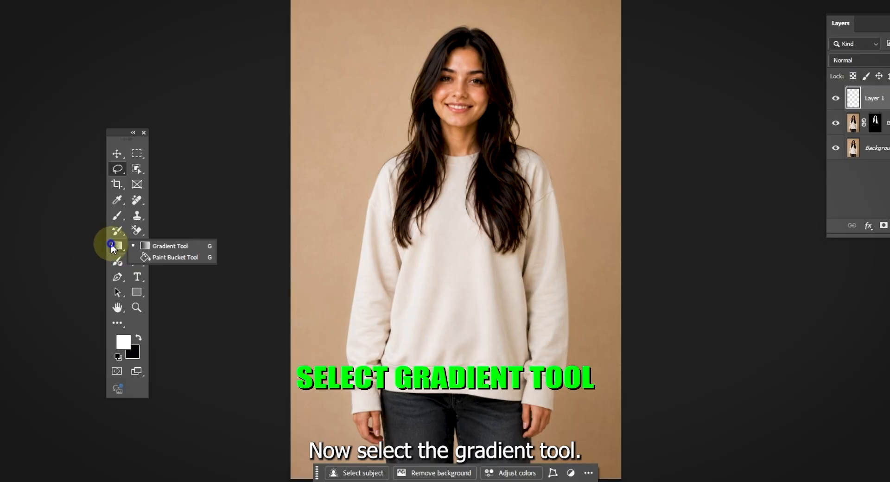
pyautogui.click(165, 246)
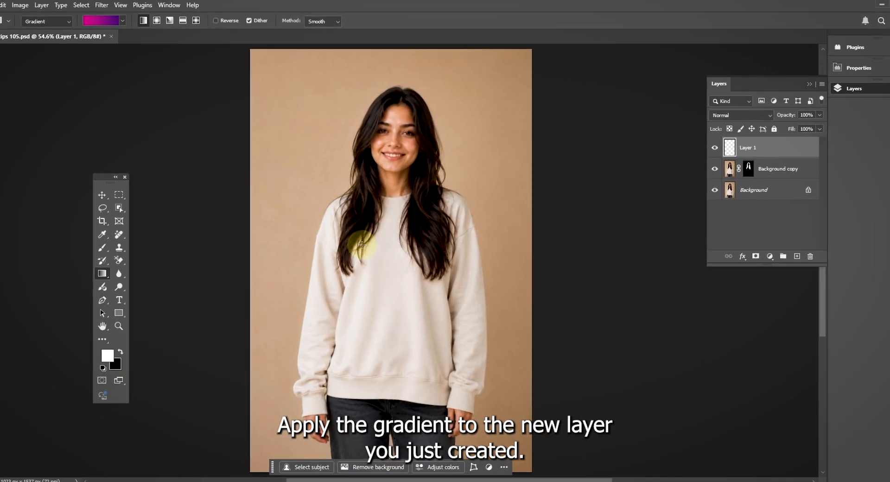
pyautogui.moveTo(386, 268); pyautogui.dragTo(395, 119)
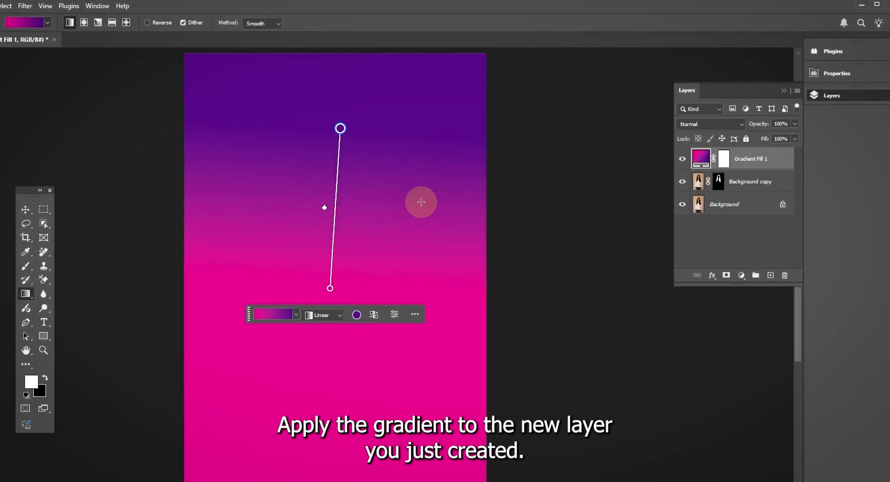
# Create a clipping mask so the gradient layer applies only to the Background copy hair layer.
pyautogui.rightClick(698, 180)
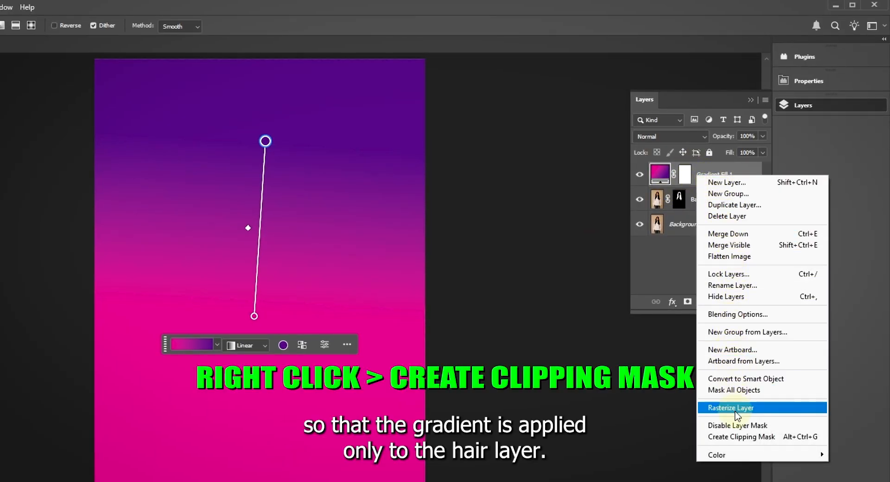
pyautogui.click(744, 439)
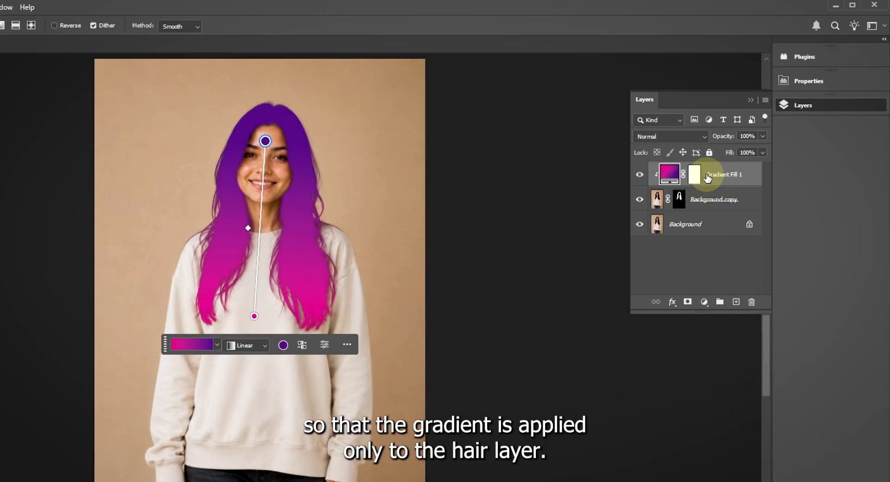
# Set the gradient fill layer's blend mode to Soft Light and switch to the Move tool.
pyautogui.click(669, 137)
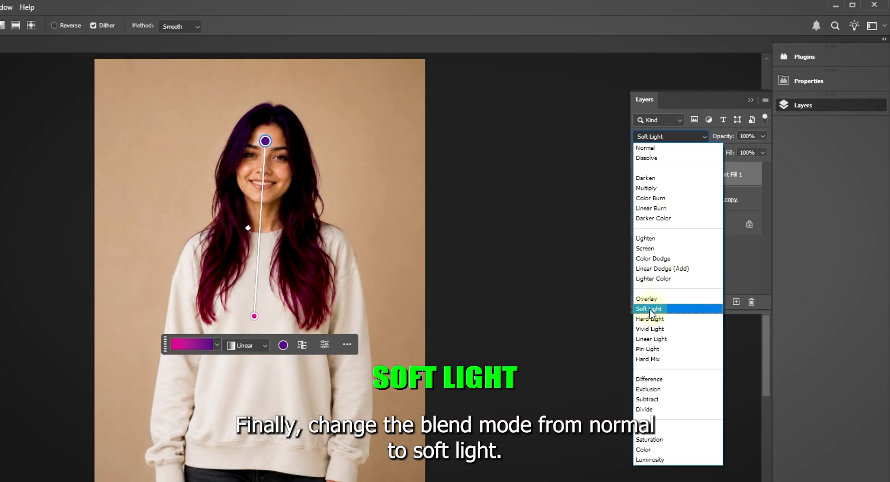
pyautogui.click(656, 310)
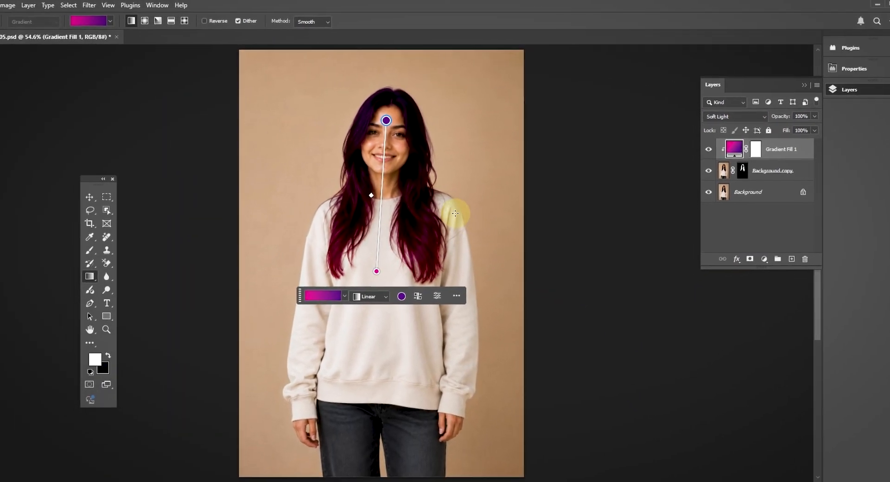
pyautogui.press('v')
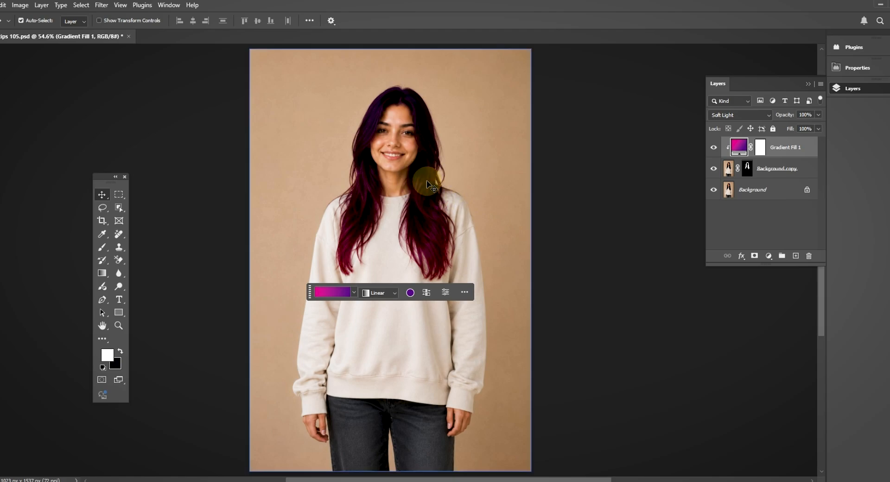
pyautogui.scroll(2, 430, 186)
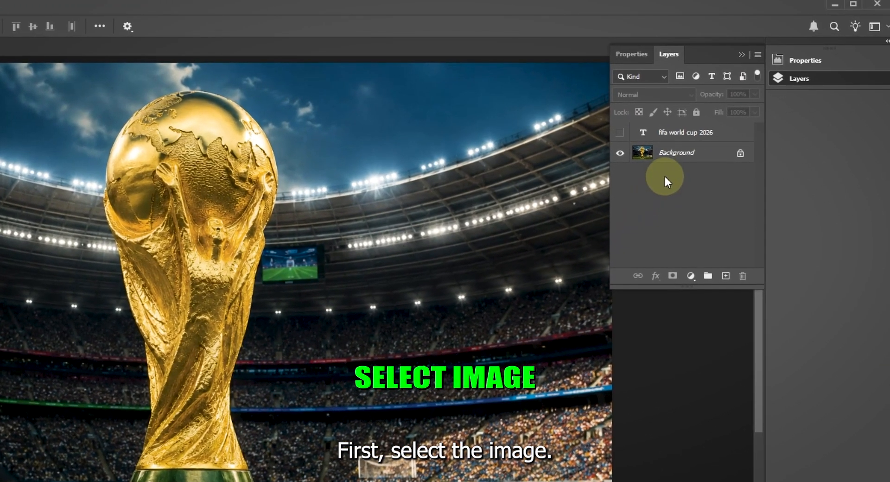
# Select the trophy on the Background layer with the Object Selection Tool and copy it to a new layer.
pyautogui.click(675, 155)
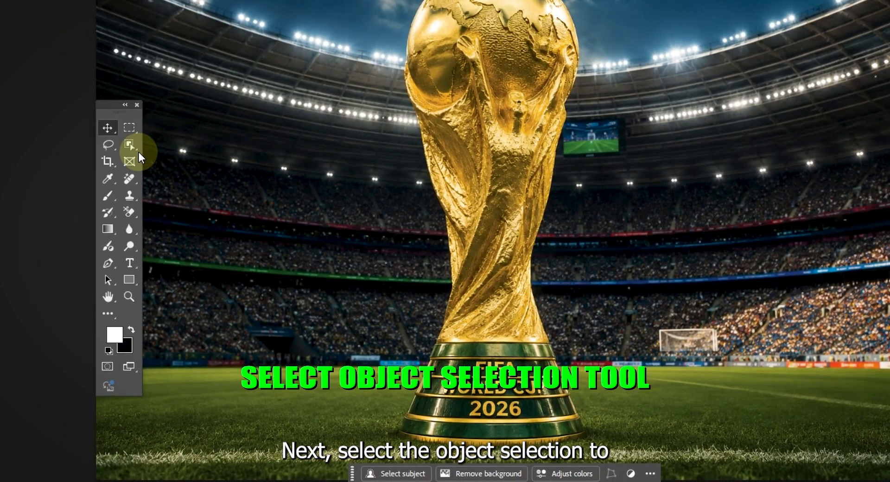
pyautogui.moveTo(127, 143); pyautogui.dragTo(157, 144)
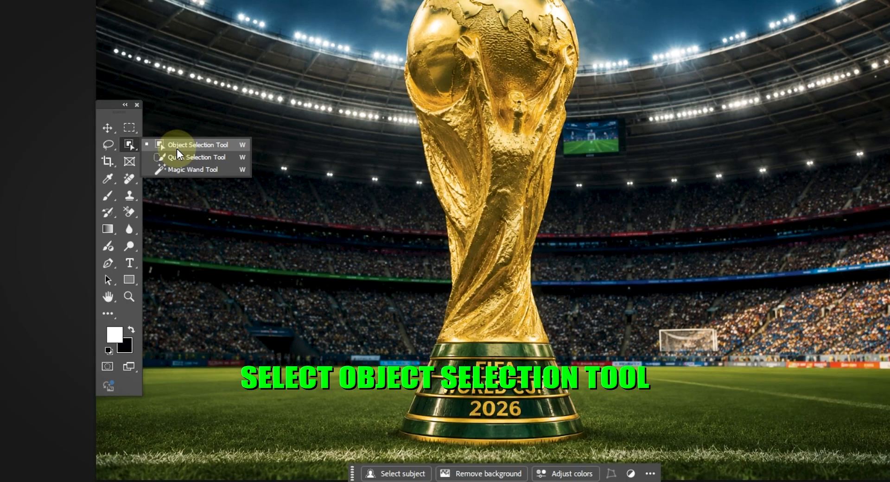
pyautogui.click(177, 149)
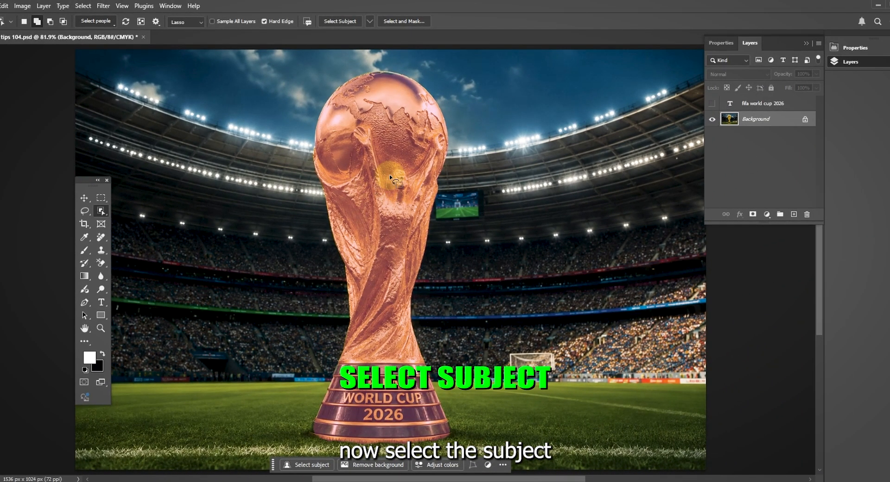
pyautogui.click(390, 175)
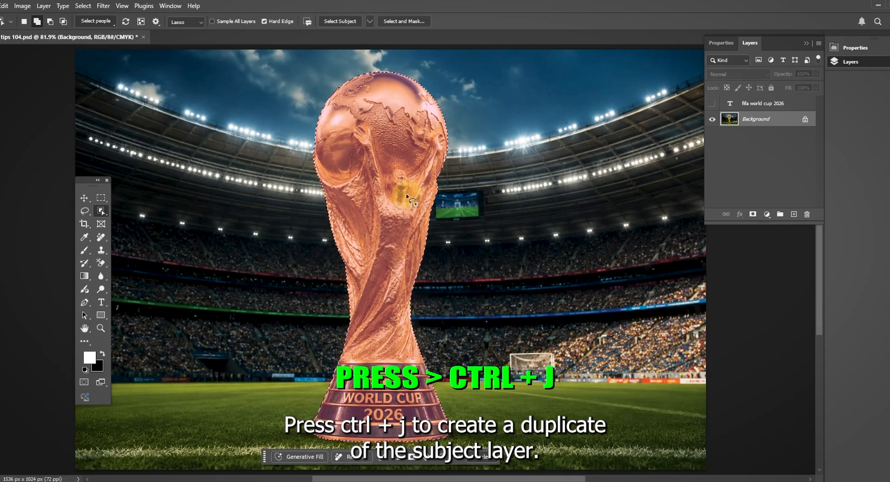
pyautogui.hotkey('ctrl', 'j')
pyautogui.press('v')
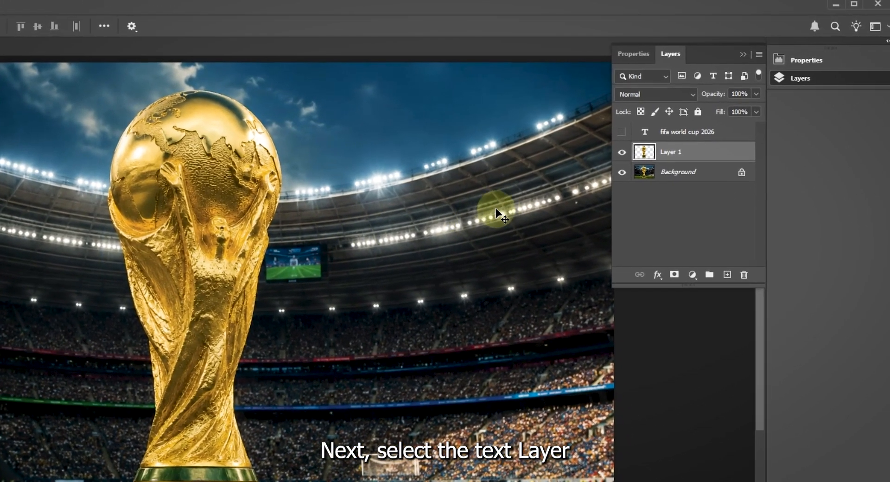
# Select the fifa world cup 2026 text layer and make it visible.
pyautogui.click(672, 128)
pyautogui.click(620, 133)
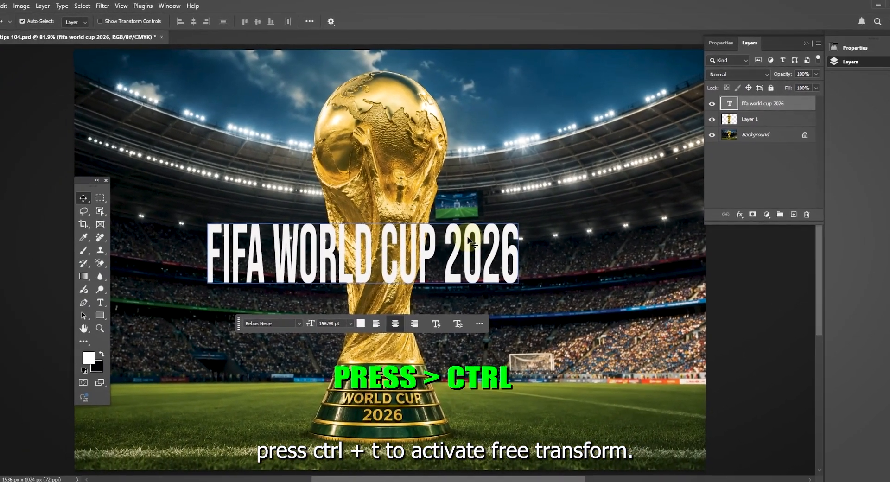
pyautogui.click(362, 291)
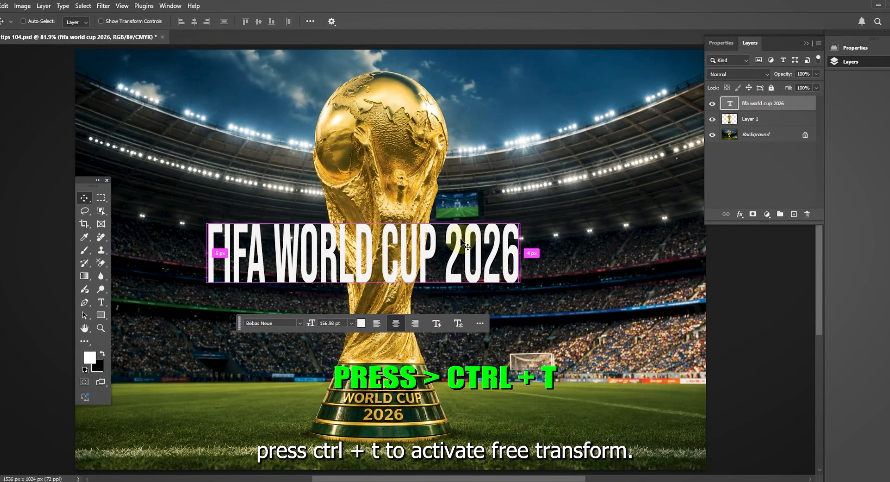
# Apply a Cylinder warp to the text, bending it upward into an arch across the trophy.
pyautogui.hotkey('ctrl', 't')
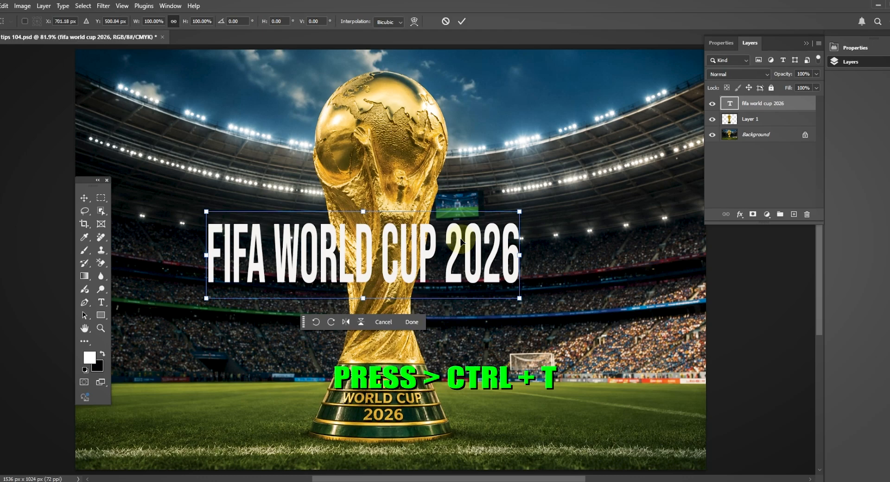
pyautogui.rightClick(411, 237)
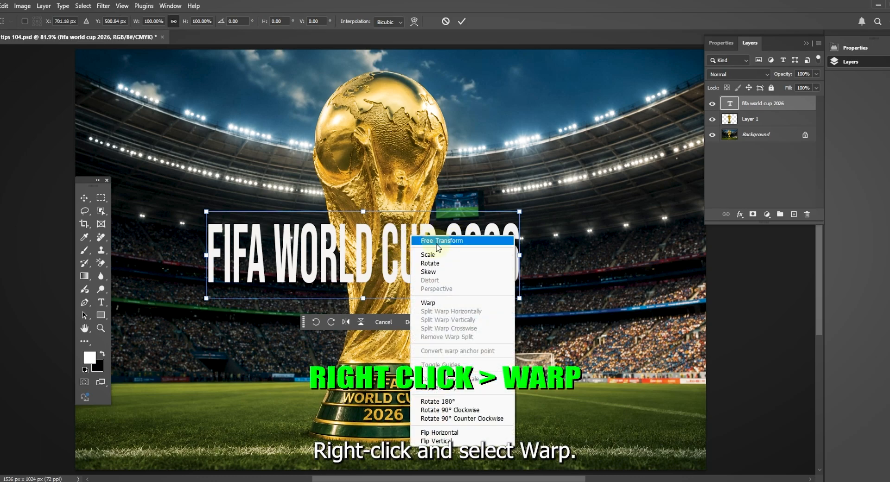
pyautogui.click(439, 303)
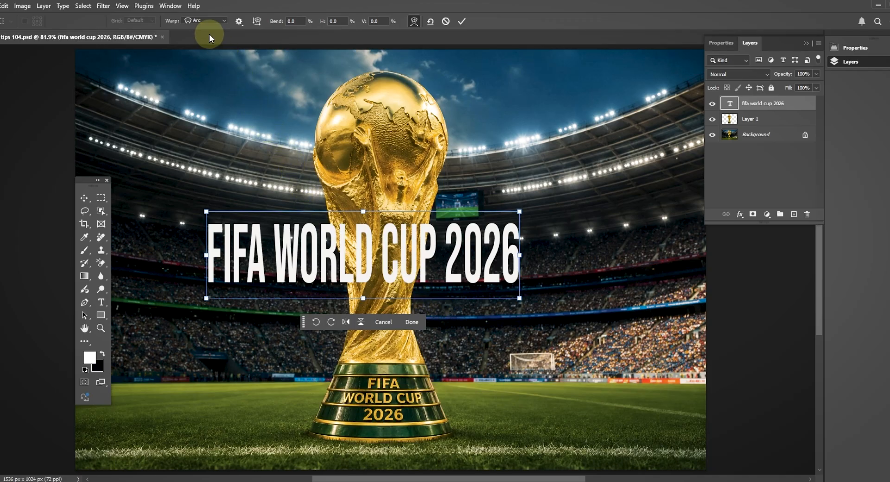
pyautogui.click(200, 20)
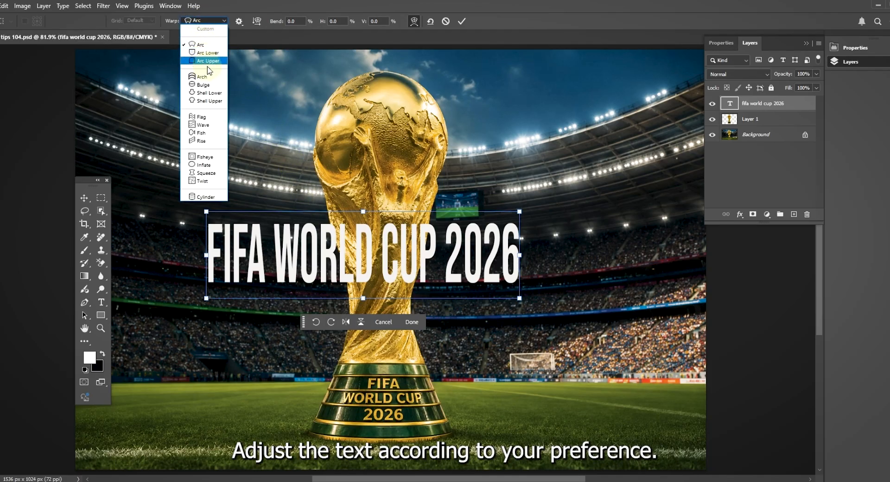
pyautogui.click(208, 196)
pyautogui.moveTo(364, 349); pyautogui.dragTo(378, 205)
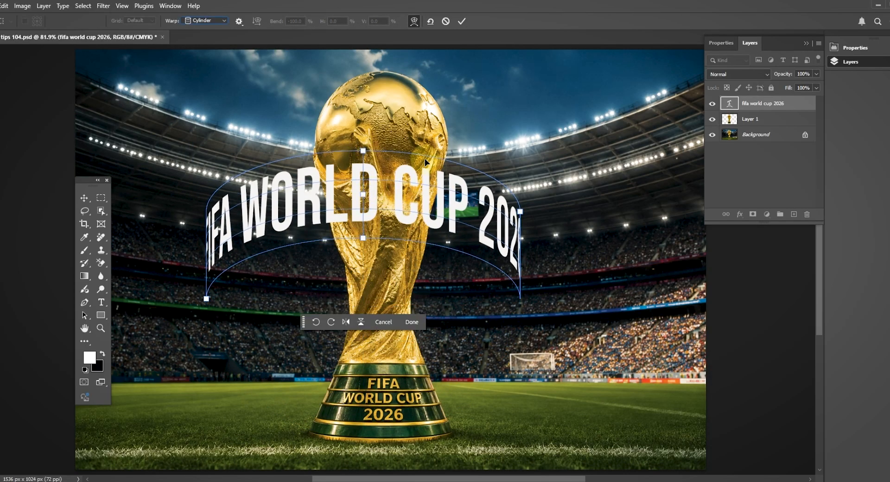
pyautogui.click(460, 22)
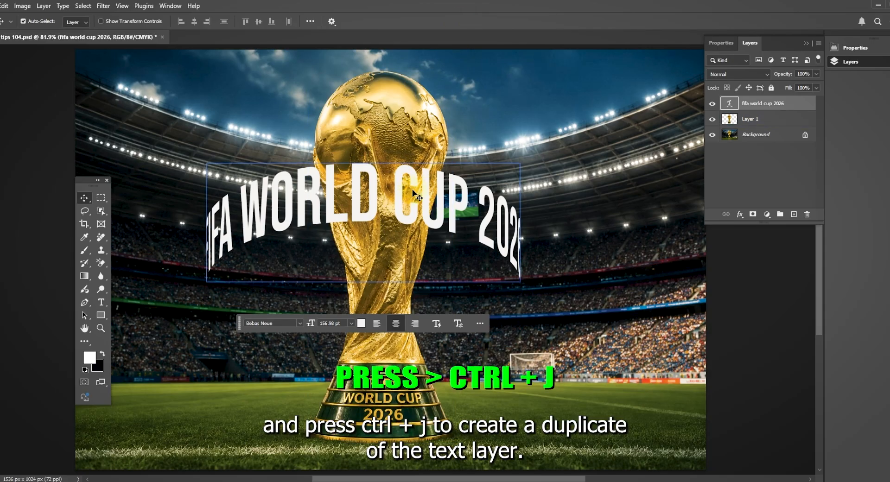
# Duplicate the warped text layer and flip the copy horizontally in Free Transform.
pyautogui.hotkey('ctrl', 'j')
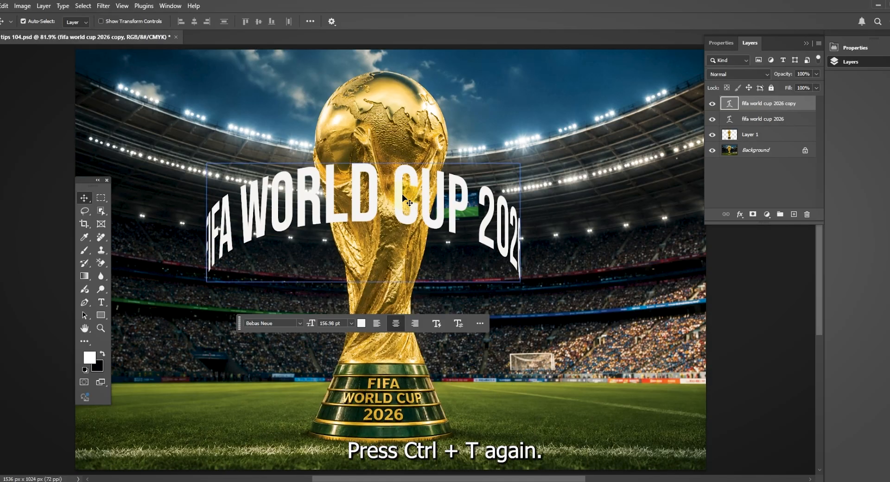
pyautogui.hotkey('ctrl', 't')
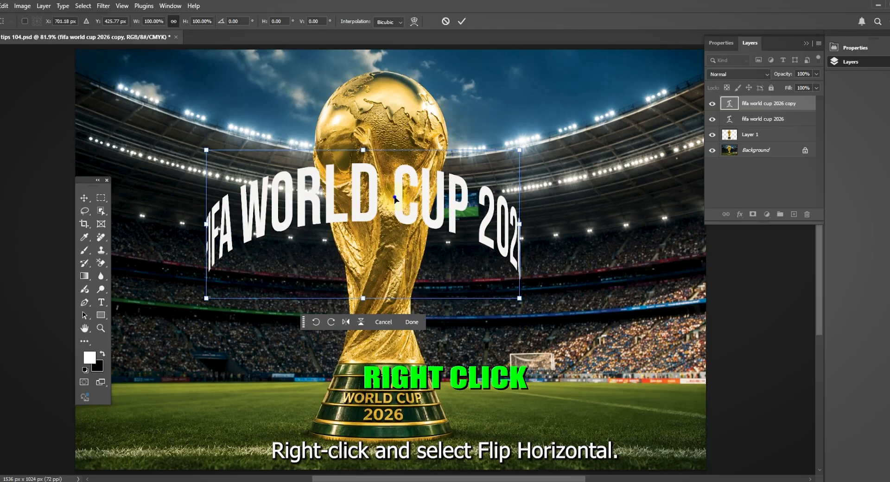
pyautogui.rightClick(395, 199)
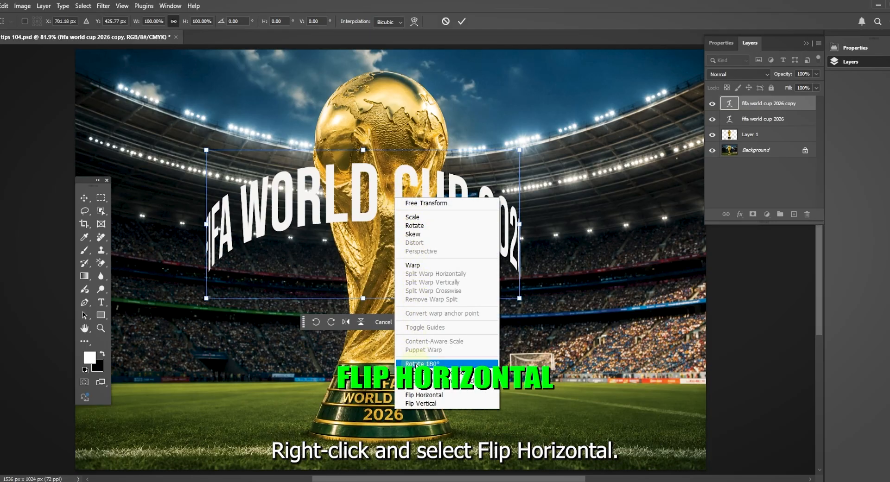
pyautogui.click(425, 396)
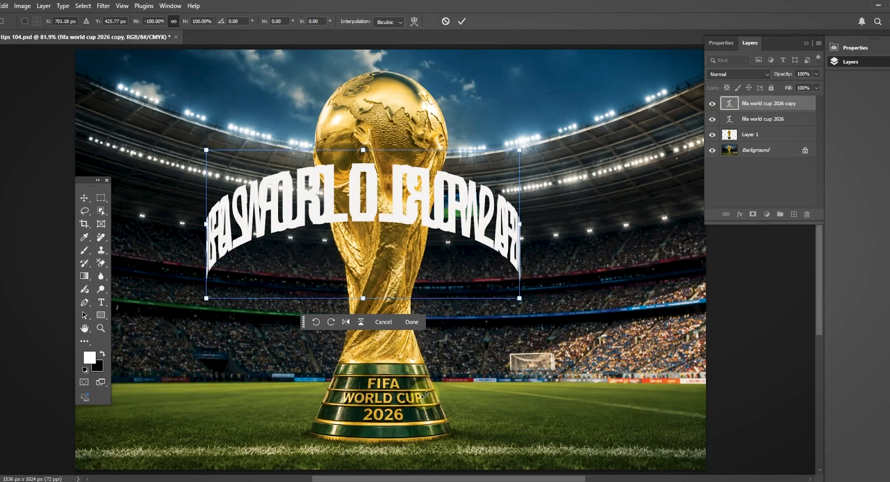
# Warp the flipped text copy so it curves downward beneath the original text, completing a ring around the trophy.
pyautogui.rightClick(394, 231)
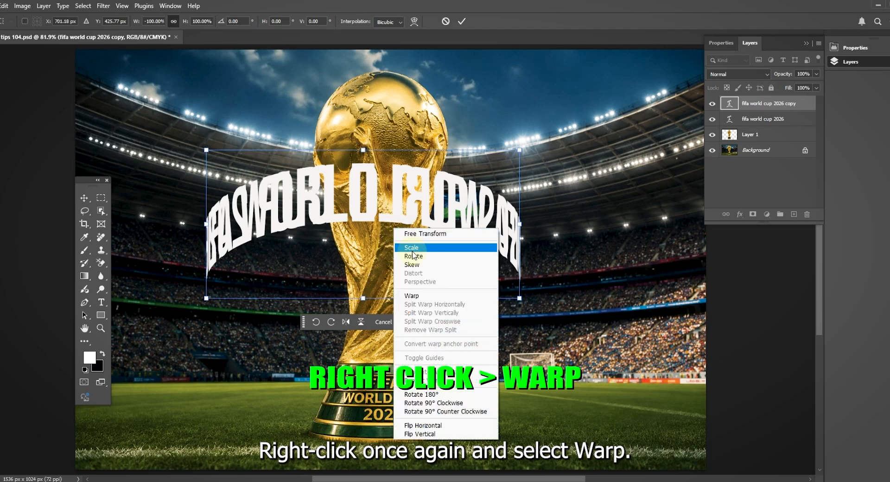
pyautogui.click(419, 296)
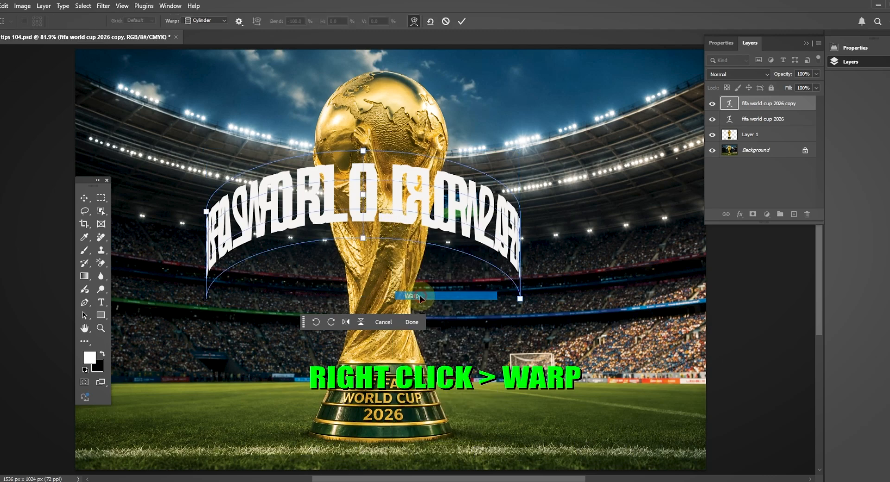
pyautogui.moveTo(363, 172); pyautogui.dragTo(368, 234)
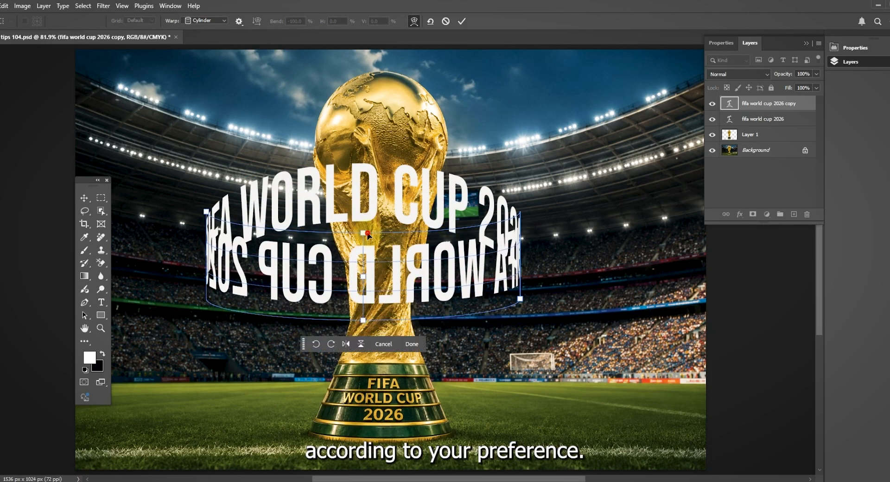
pyautogui.press('Return')
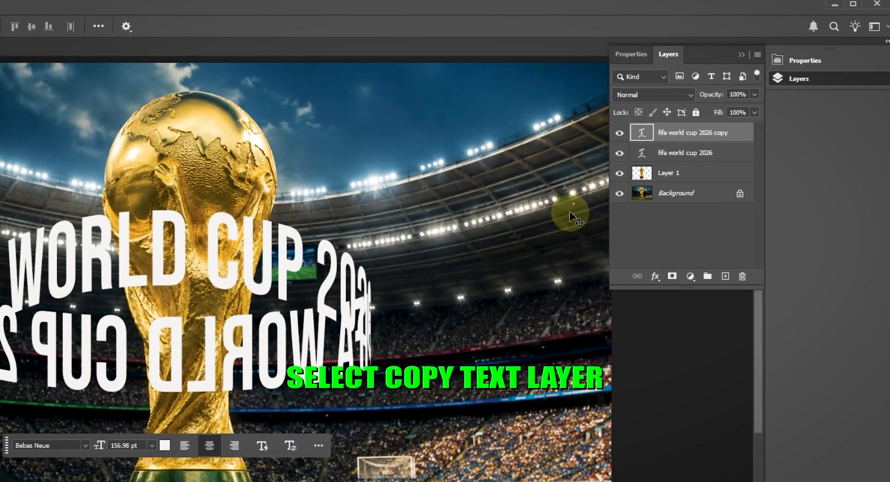
# Move the flipped text copy below the trophy layer, Layer 1, and change its text color to light gray.
pyautogui.click(664, 135)
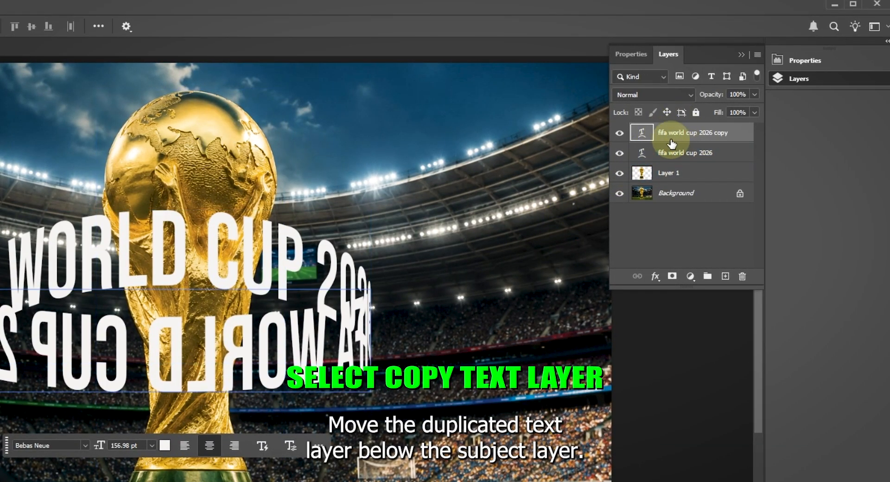
pyautogui.moveTo(672, 136); pyautogui.dragTo(675, 178)
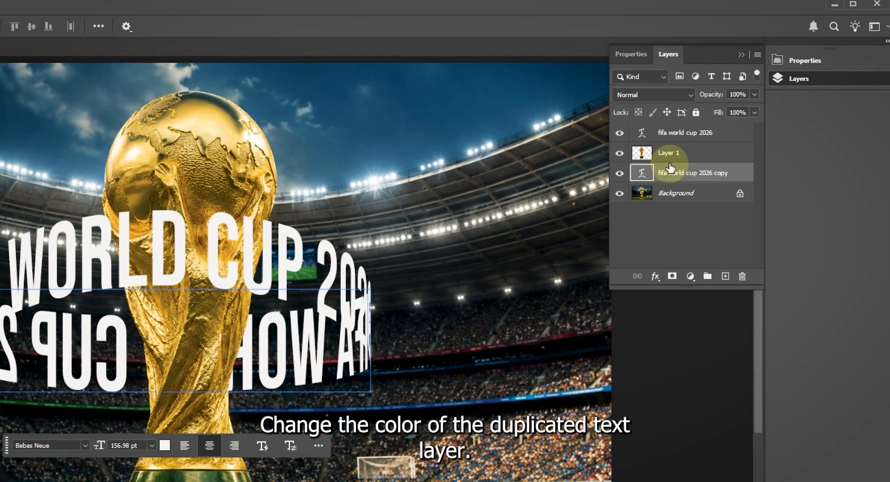
pyautogui.click(628, 58)
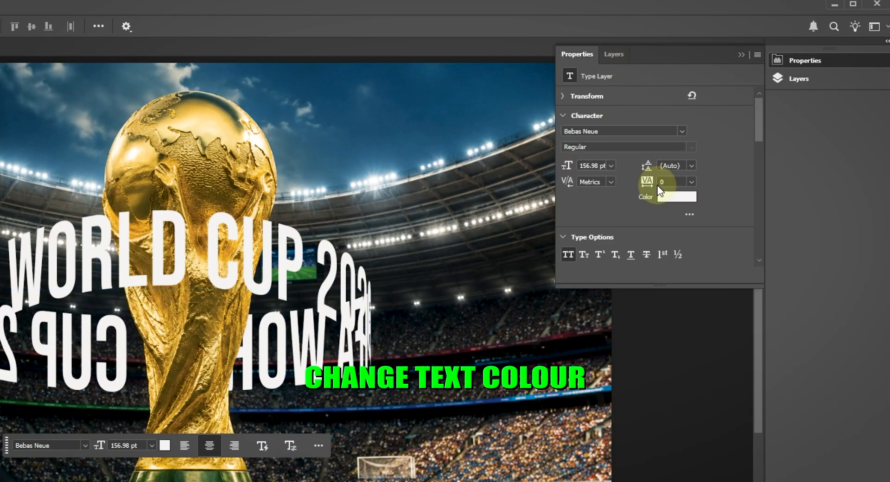
pyautogui.click(670, 197)
pyautogui.click(431, 190)
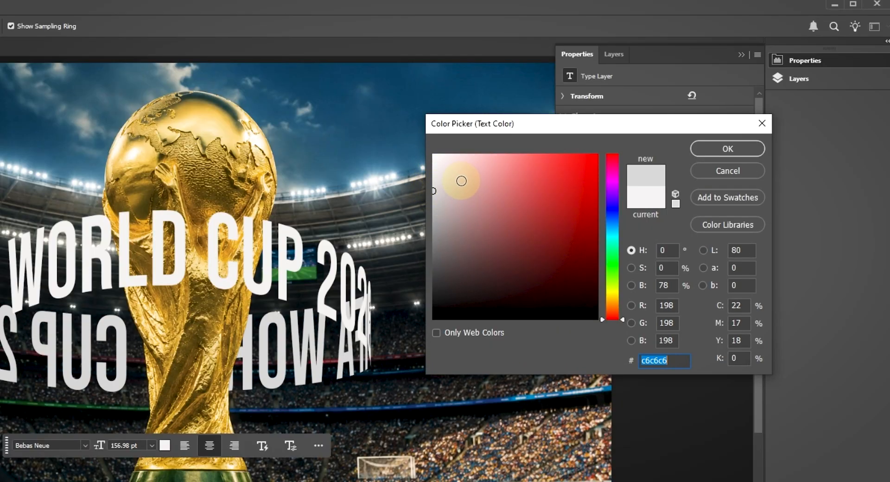
pyautogui.click(697, 149)
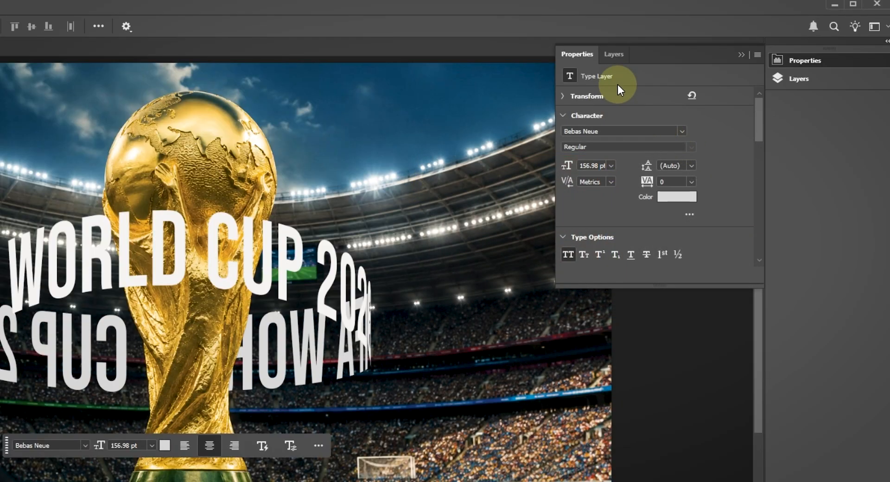
# Set the text color of the topmost fifa world cup 2026 layer to white, ffffff.
pyautogui.click(617, 64)
pyautogui.click(664, 133)
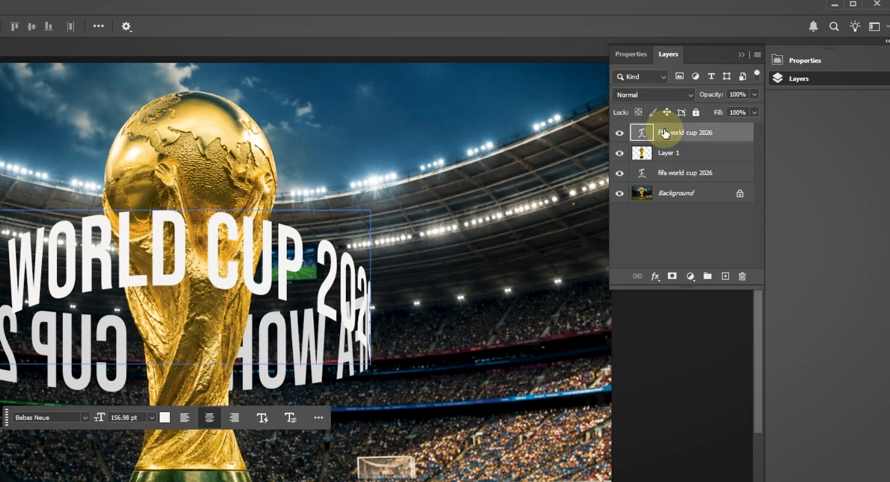
pyautogui.click(630, 54)
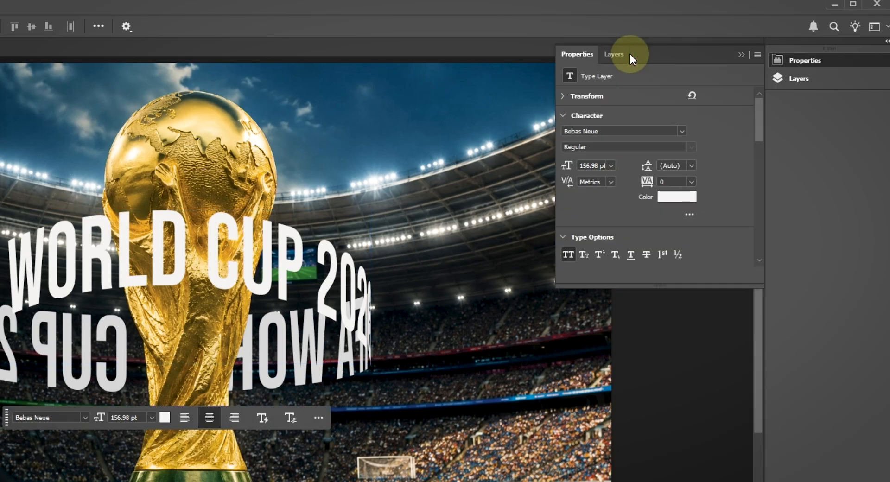
pyautogui.click(677, 198)
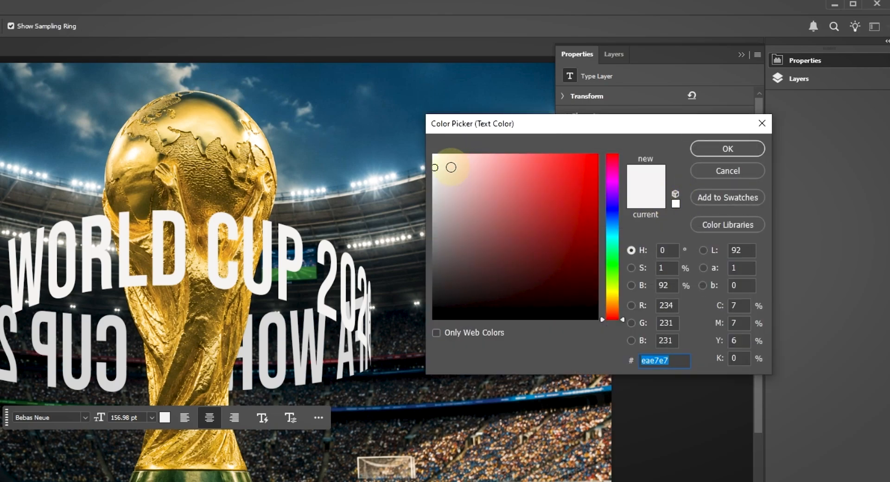
pyautogui.moveTo(452, 167); pyautogui.dragTo(414, 133)
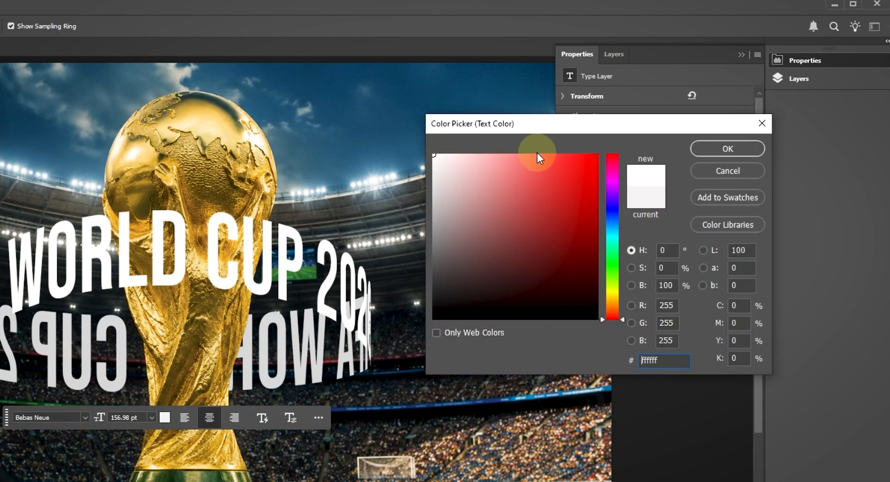
pyautogui.click(709, 150)
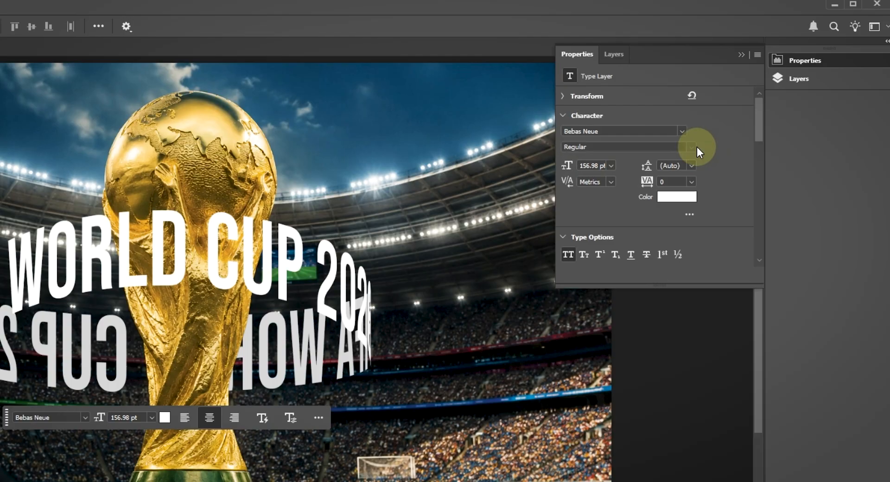
# Add a Multiply drop shadow to the topmost fifa world cup 2026 layer with 80% opacity, 124° angle, 25 px distance and 16 px size.
pyautogui.click(612, 59)
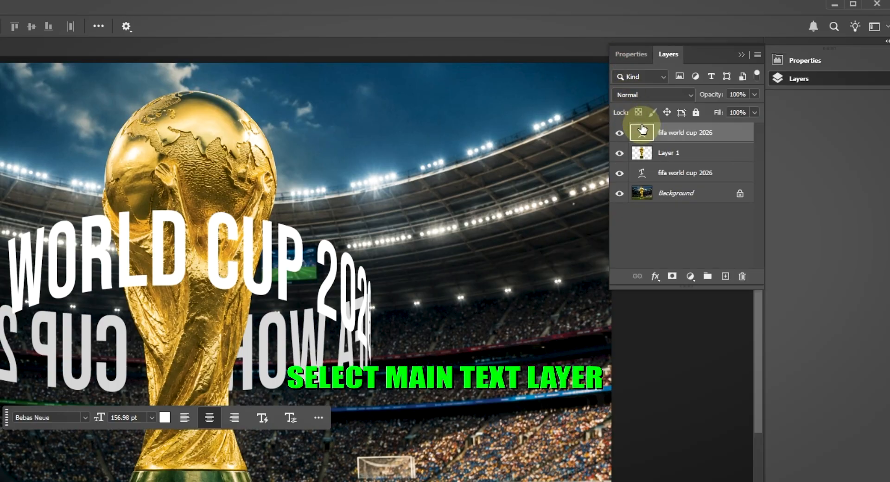
pyautogui.click(665, 133)
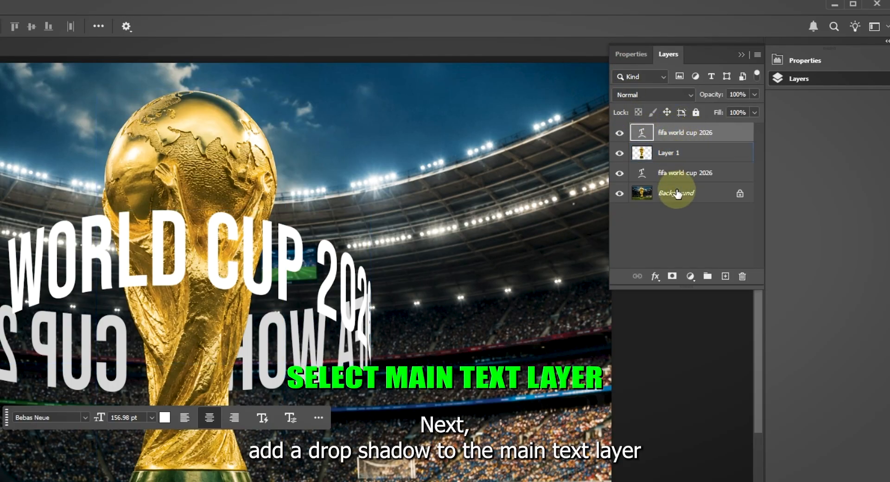
pyautogui.click(655, 277)
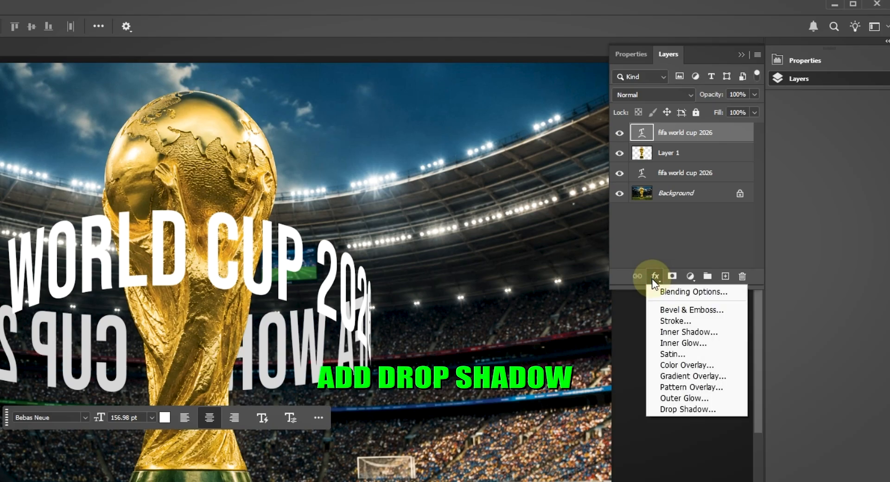
pyautogui.click(681, 409)
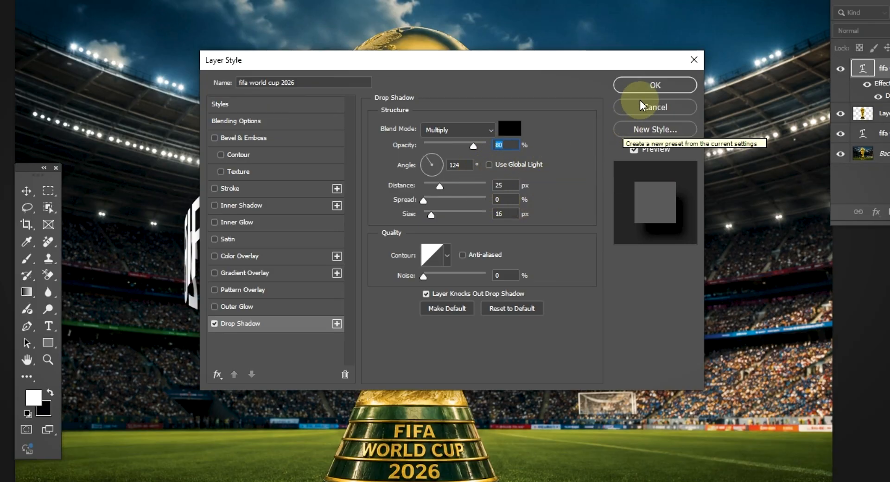
pyautogui.click(649, 86)
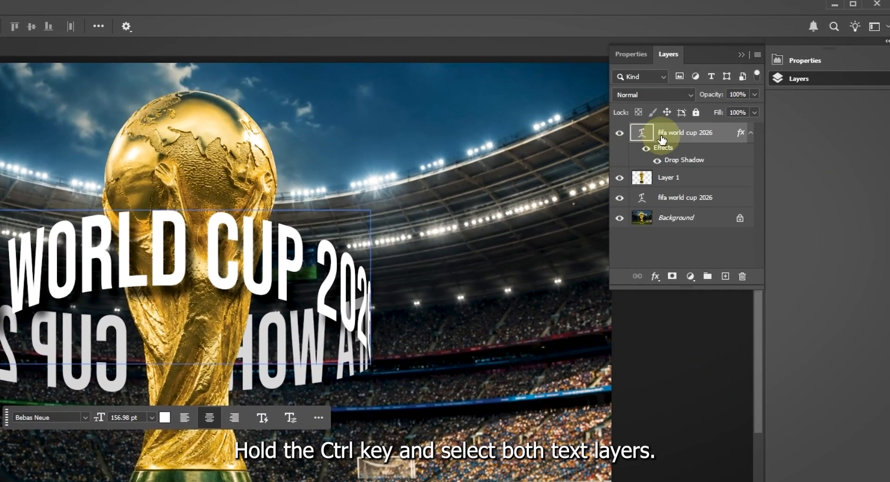
# Link both fifa world cup 2026 text layers and move the text ring slightly down around the trophy.
pyautogui.keyDown('ctrl'); pyautogui.click(685, 199); pyautogui.keyUp('ctrl')
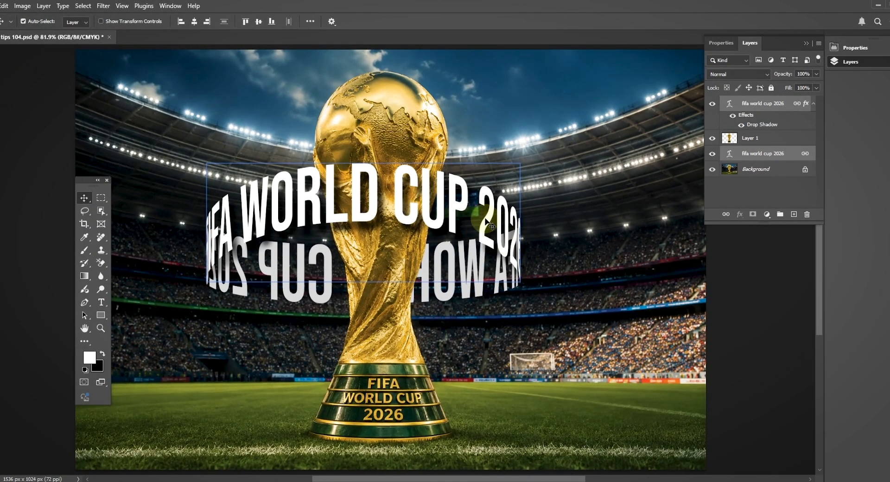
pyautogui.moveTo(476, 209); pyautogui.dragTo(473, 234)
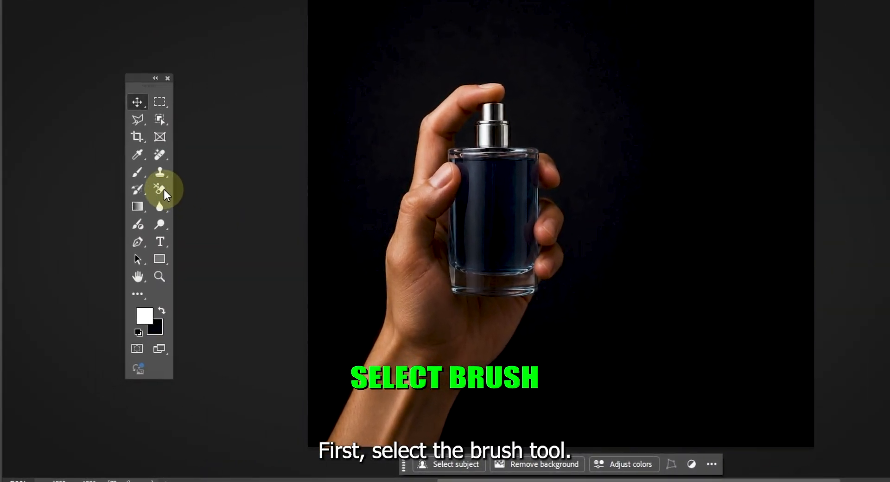
# Paint one large white glow on a new layer beside the perfume bottle, using a 1000 px soft brush with 0% hardness.
pyautogui.rightClick(133, 171)
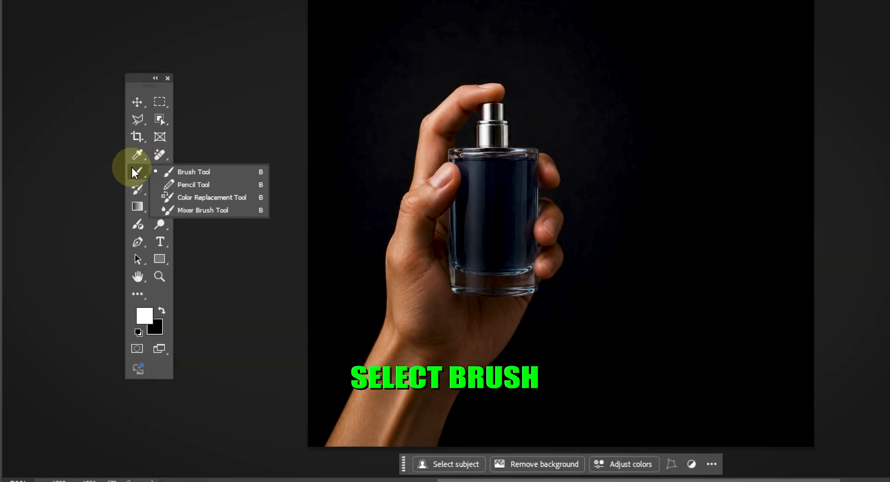
pyautogui.click(197, 173)
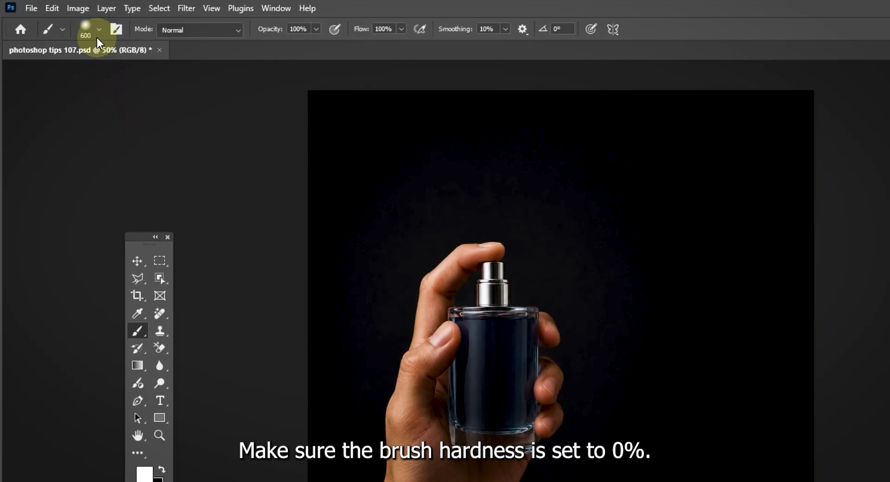
pyautogui.click(99, 30)
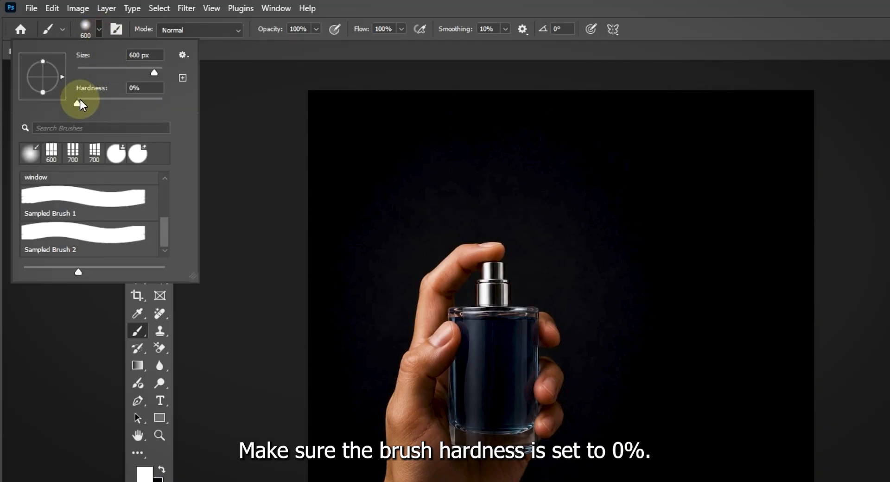
pyautogui.click(97, 32)
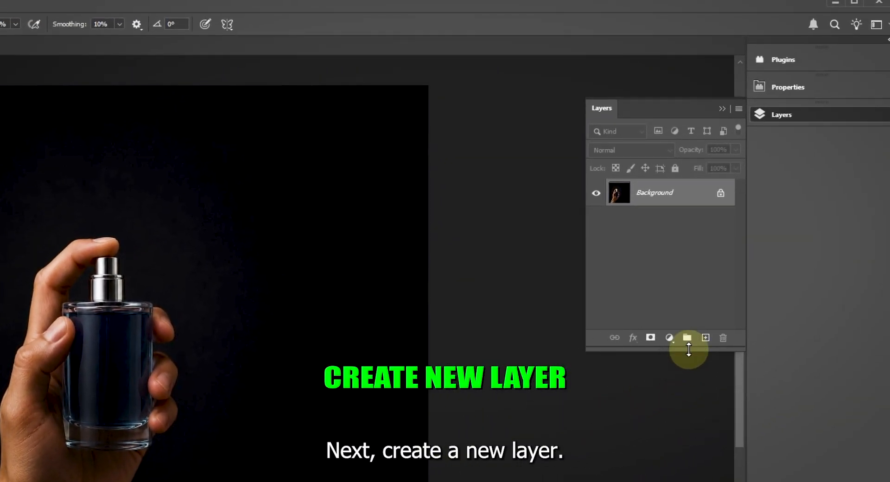
pyautogui.click(703, 338)
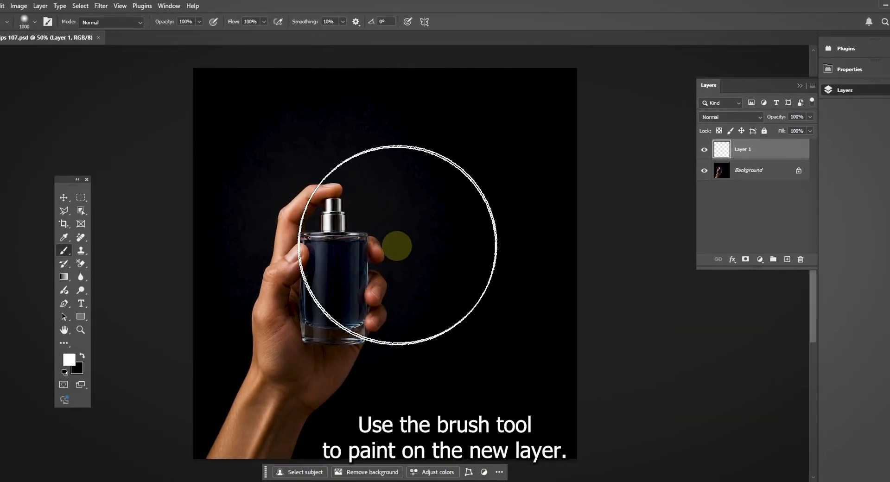
pyautogui.click(397, 246)
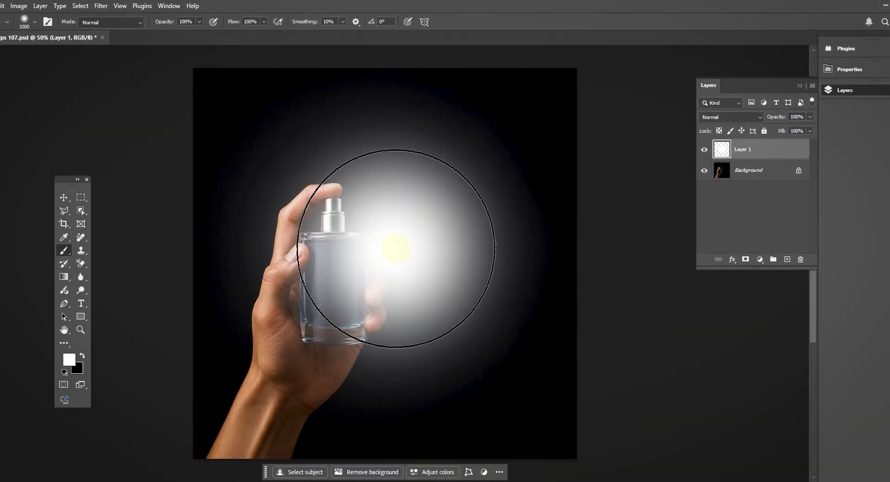
# Transform the white glow by crossing its lower corners over, pinching it into an hourglass shape with a sharp central point.
pyautogui.press('v')
pyautogui.hotkey('ctrl', 't')
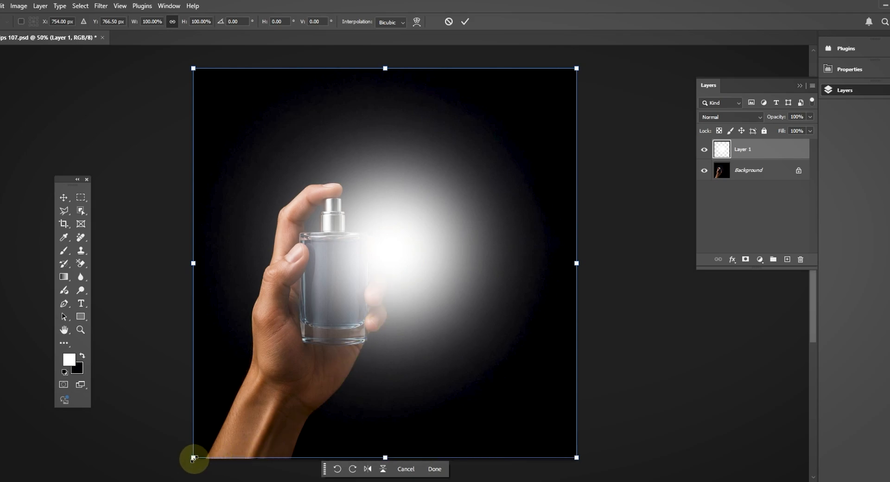
pyautogui.moveTo(193, 459); pyautogui.dragTo(577, 464)
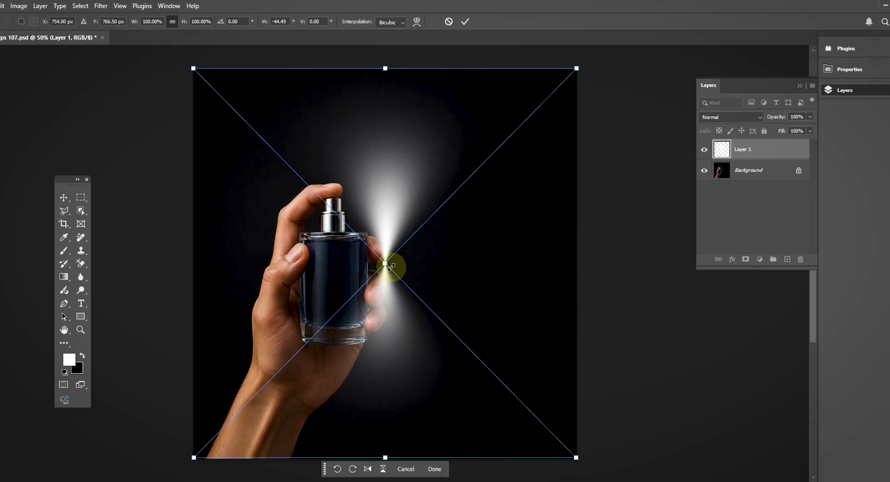
pyautogui.press('Return')
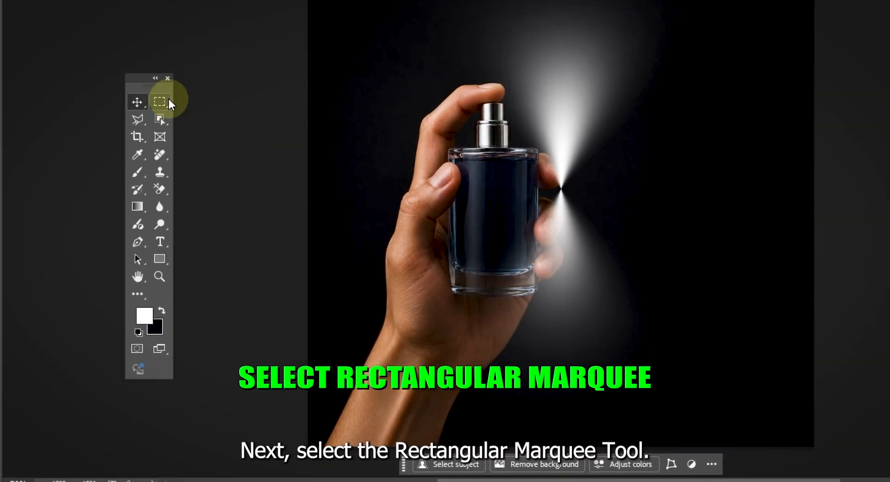
# Select the lower half of the pinched glow with the Rectangular Marquee tool, delete it, and clear the selection.
pyautogui.rightClick(155, 103)
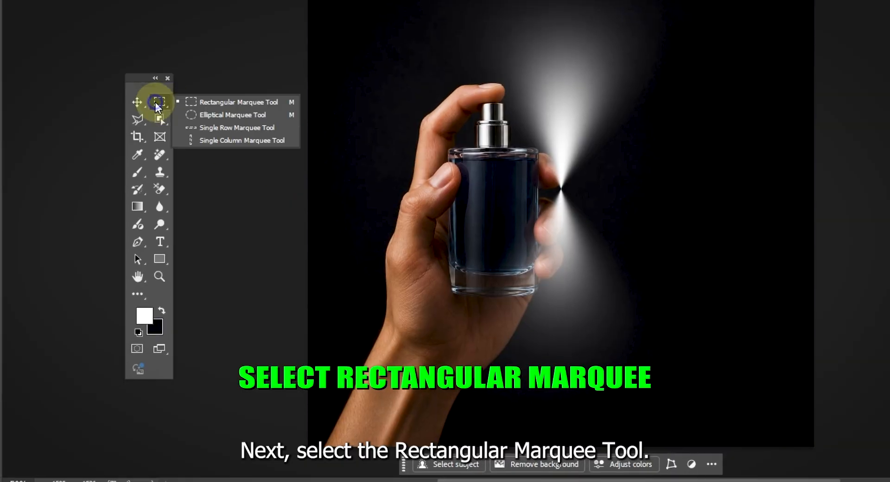
pyautogui.click(213, 105)
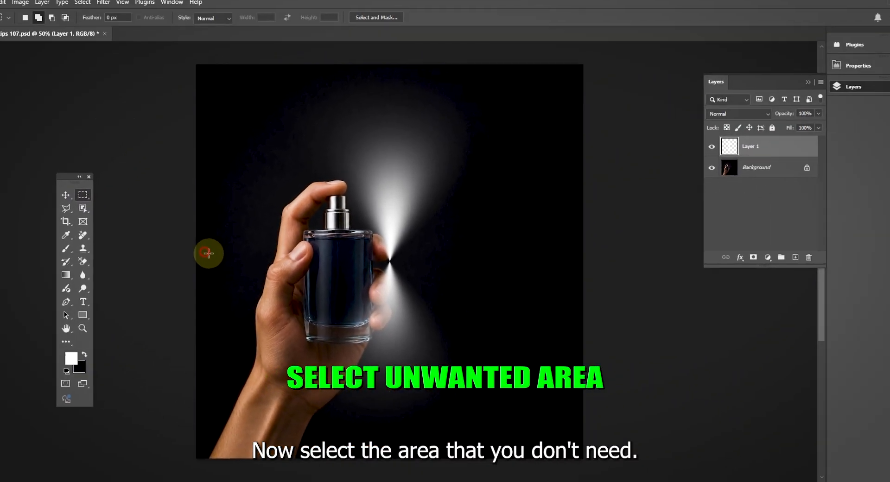
pyautogui.moveTo(318, 176); pyautogui.dragTo(637, 439)
pyautogui.moveTo(445, 455); pyautogui.dragTo(511, 462)
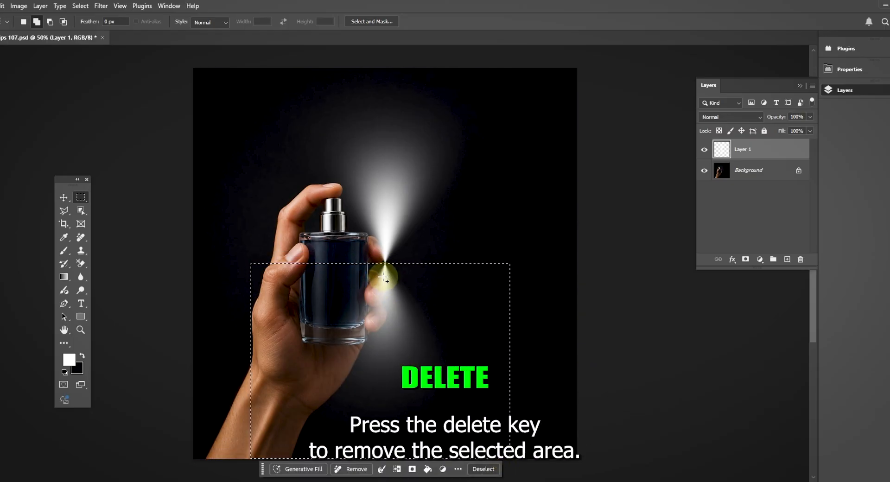
pyautogui.press('Delete')
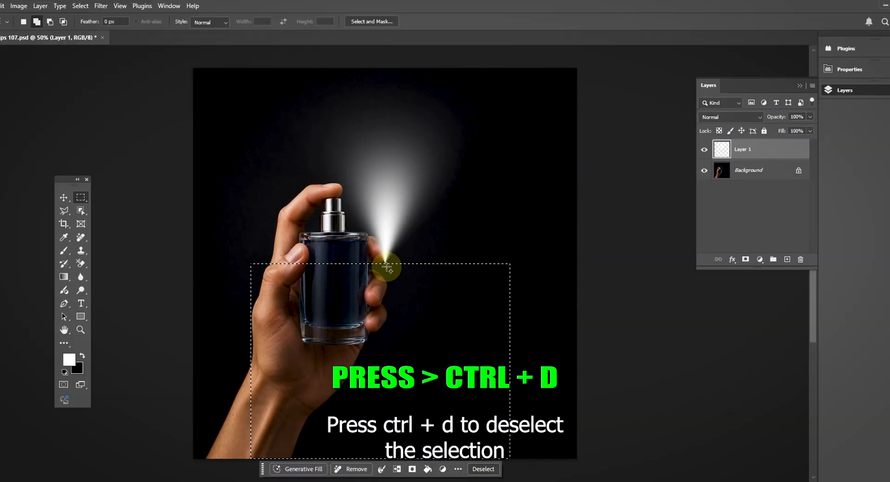
pyautogui.hotkey('ctrl', 'd')
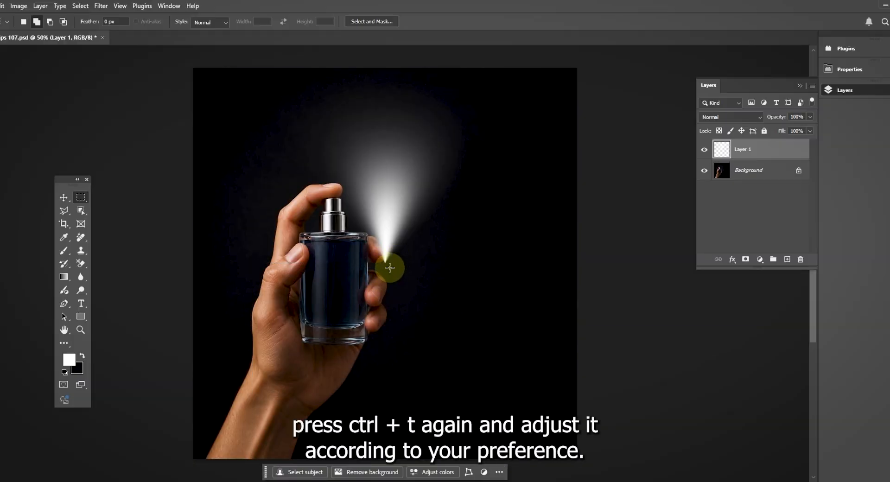
# Rotate the remaining glow about 93°, place its tip at the bottle's nozzle, and scale it to about 63% width and 118% height.
pyautogui.press('v')
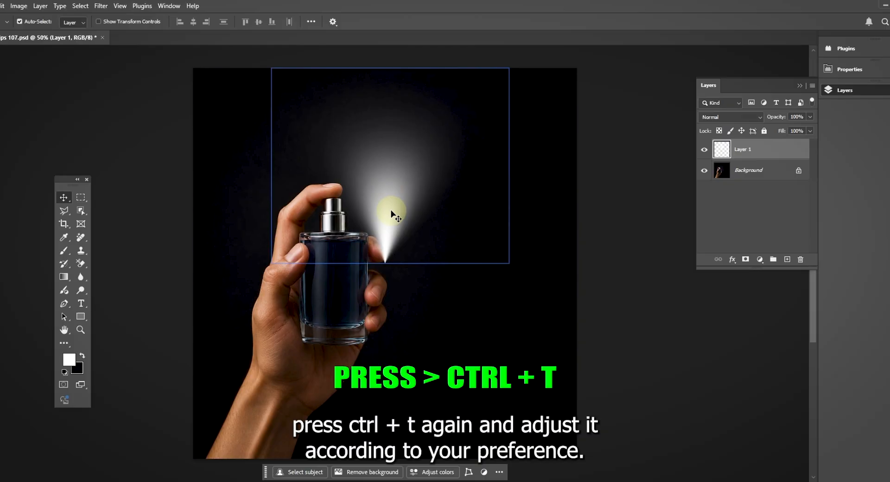
pyautogui.hotkey('ctrl', 't')
pyautogui.moveTo(502, 274); pyautogui.dragTo(421, 205)
pyautogui.moveTo(521, 209); pyautogui.dragTo(539, 215)
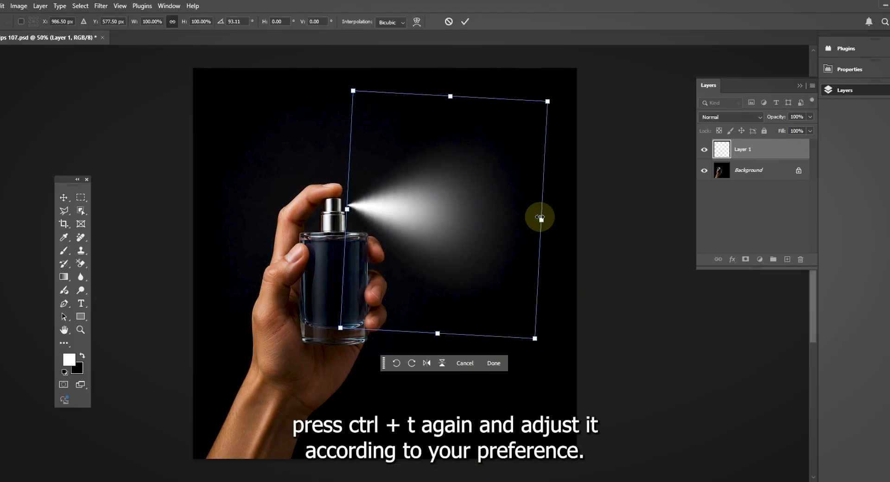
pyautogui.moveTo(452, 93)
pyautogui.mouseDown()
pyautogui.moveTo(466, 111)
pyautogui.moveTo(465, 139)
pyautogui.mouseUp()
pyautogui.scroll(3, 366, 201)
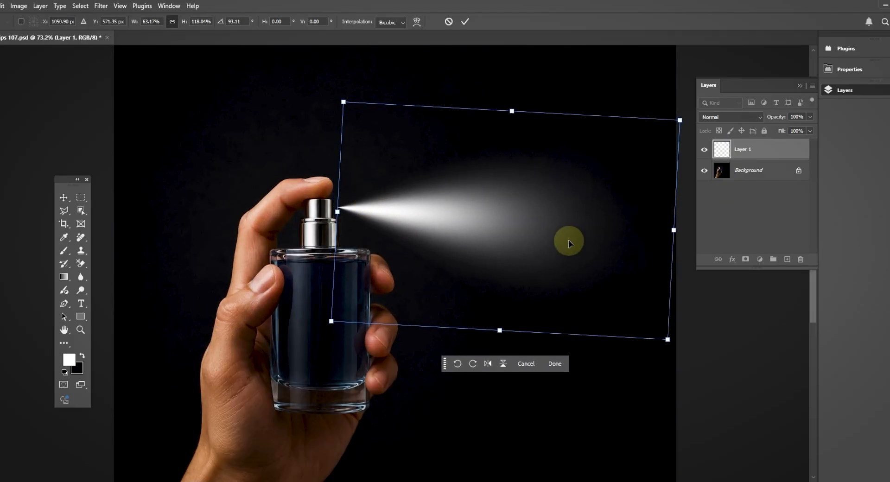
pyautogui.scroll(-4, 422, 212)
pyautogui.press('Return')
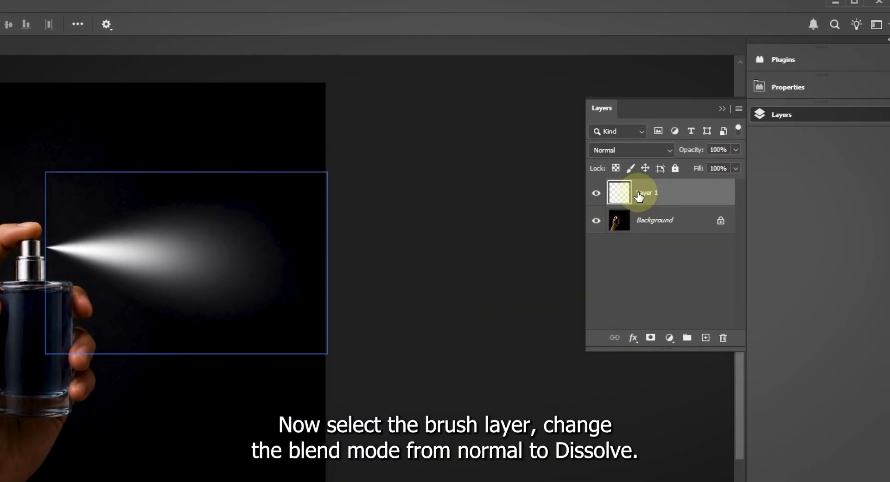
# Set the spray layer's blend mode to Dissolve and merge it with a new empty layer.
pyautogui.click(616, 151)
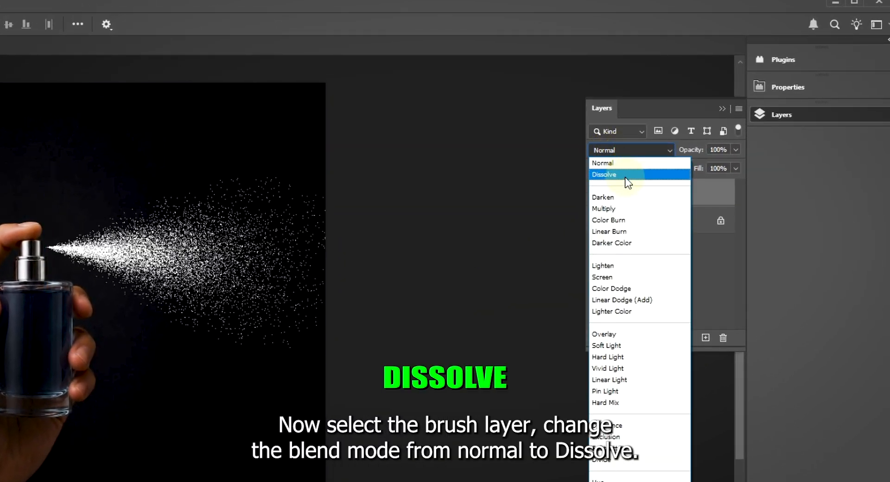
pyautogui.click(615, 176)
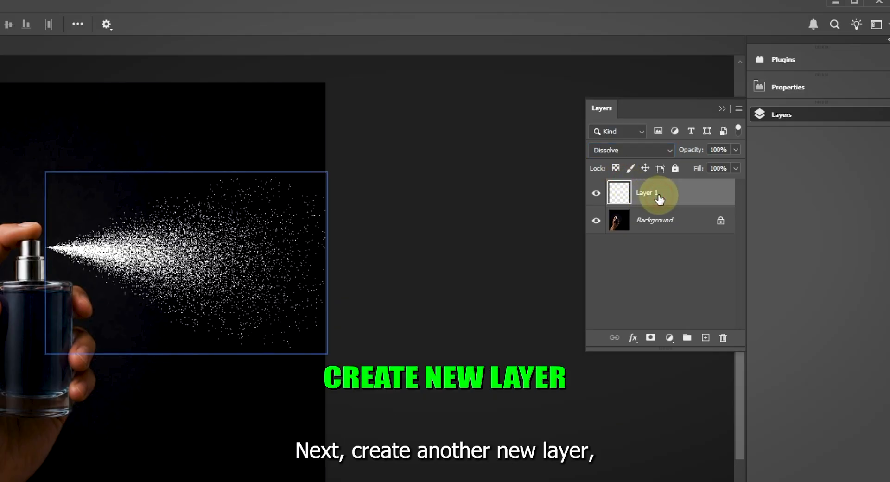
pyautogui.click(706, 339)
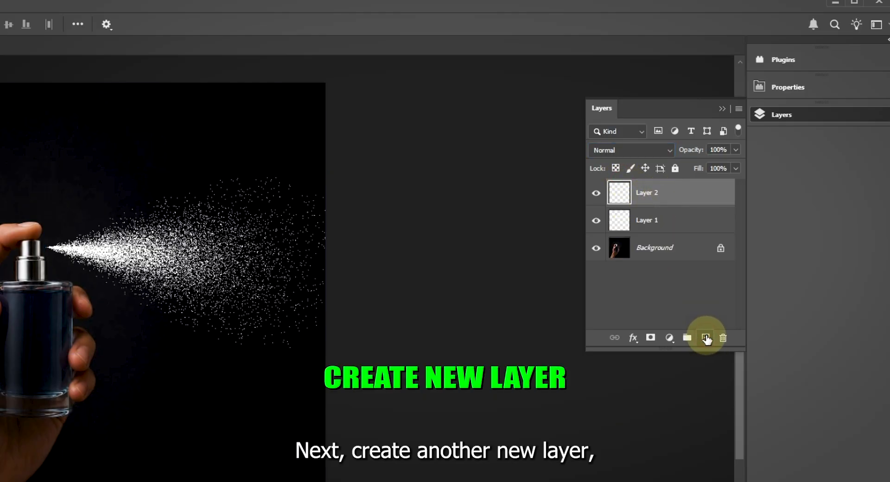
pyautogui.keyDown('ctrl'); pyautogui.click(648, 220); pyautogui.keyUp('ctrl')
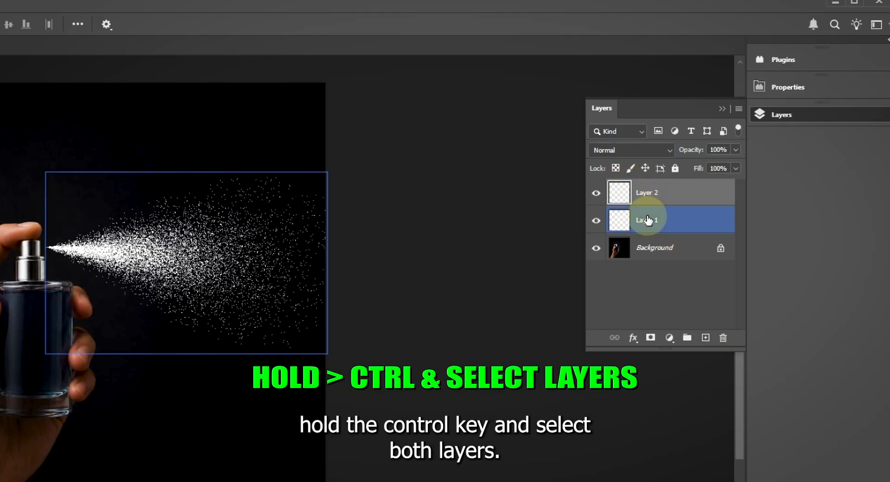
pyautogui.click(616, 193)
pyautogui.keyDown('ctrl'); pyautogui.click(651, 216); pyautogui.keyUp('ctrl')
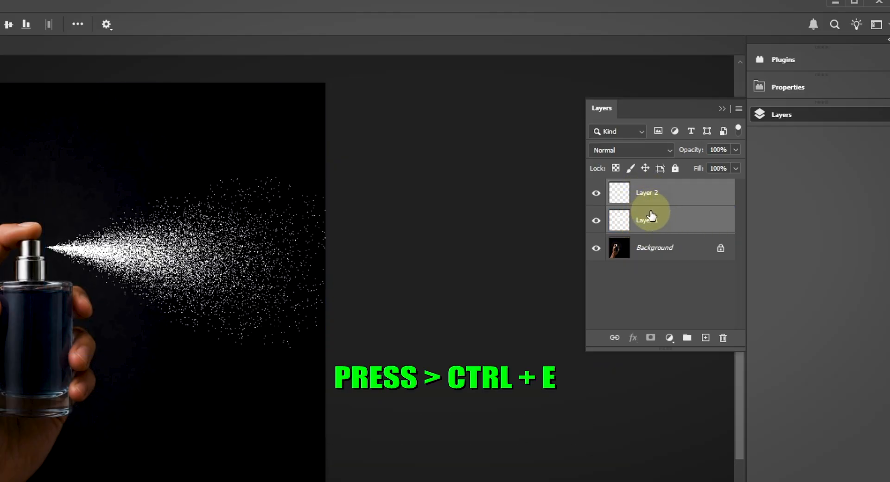
pyautogui.hotkey('ctrl', 'e')
# Apply a Motion Blur filter to the merged spray layer with an angle of 0° and a distance of 50 pixels.
pyautogui.click(647, 200)
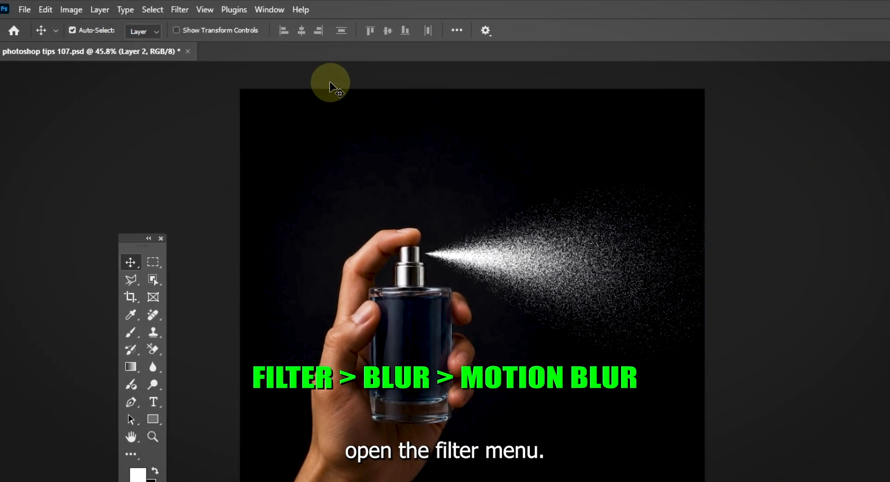
pyautogui.click(179, 11)
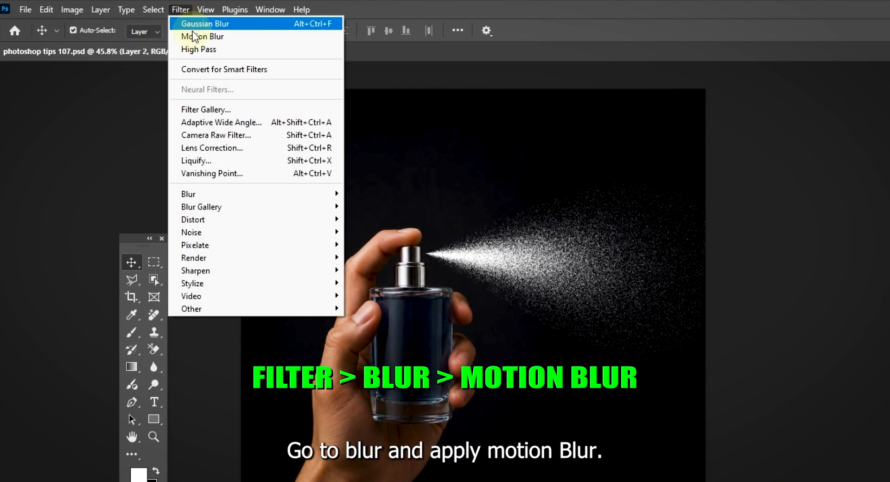
pyautogui.moveTo(200, 203)
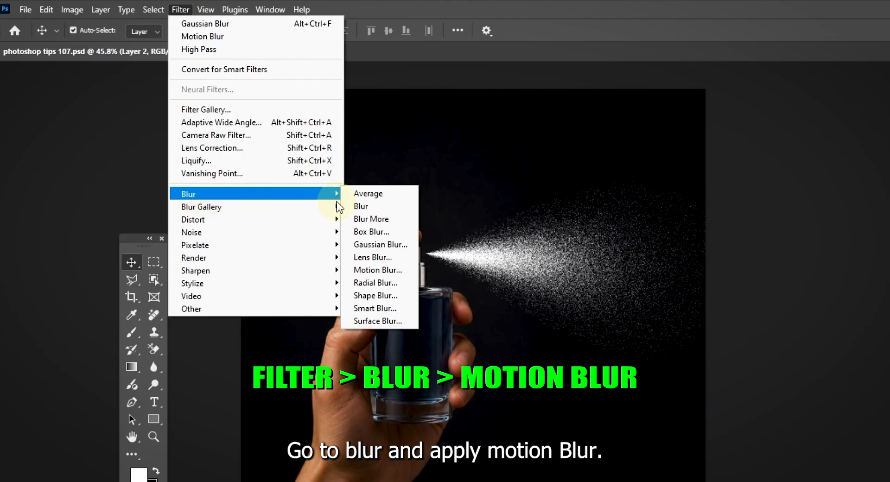
pyautogui.click(374, 270)
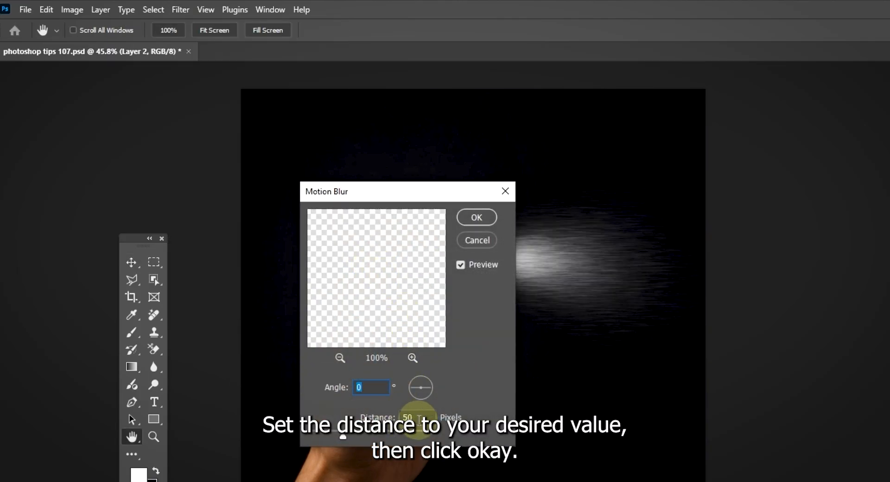
pyautogui.click(489, 221)
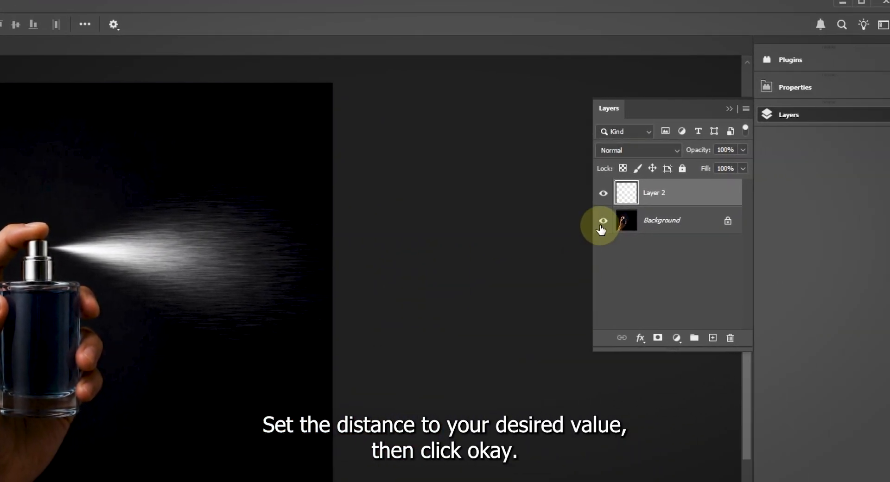
# Lower the spray layer's opacity to 71% and deselect the layer.
pyautogui.click(758, 206)
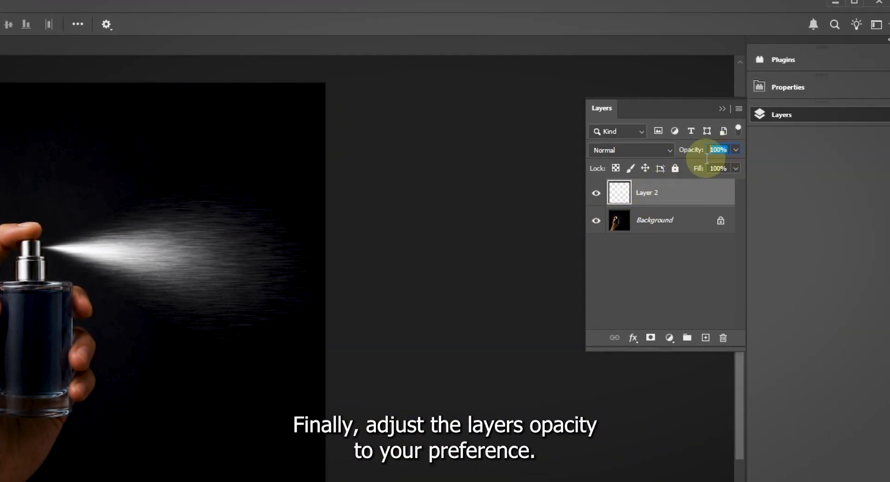
pyautogui.moveTo(692, 155); pyautogui.dragTo(671, 158)
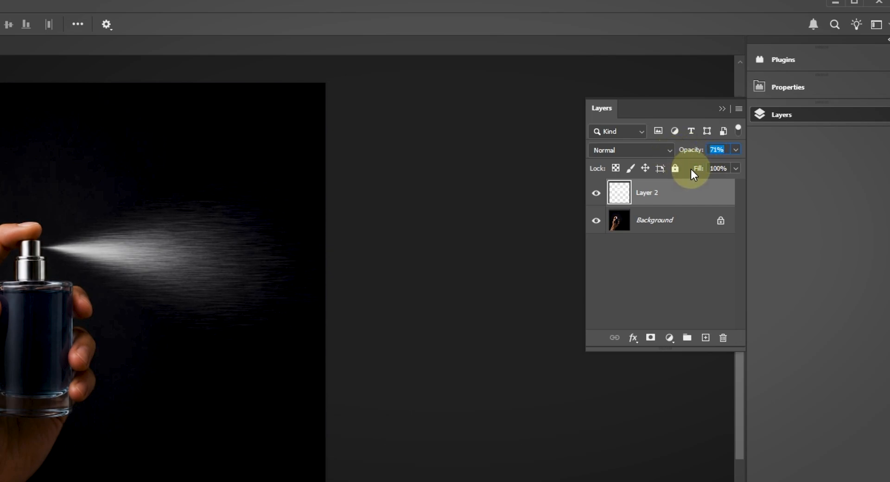
pyautogui.click(272, 306)
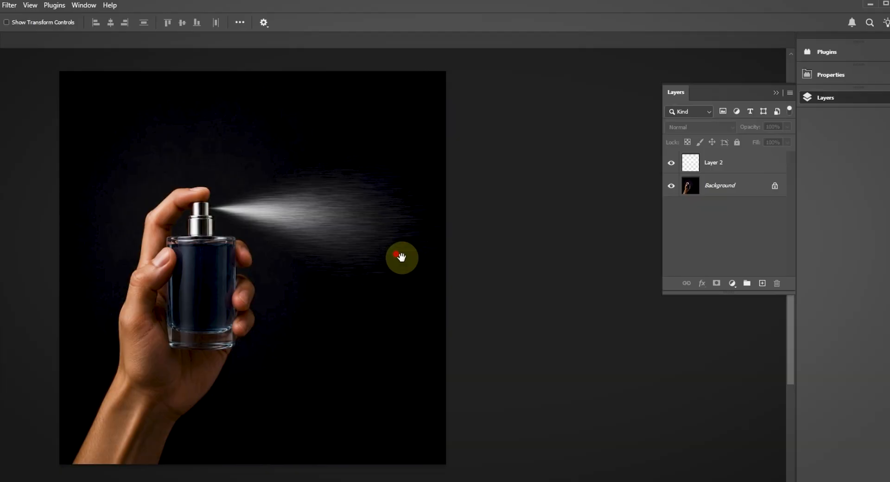
pyautogui.moveTo(410, 271); pyautogui.dragTo(454, 264)
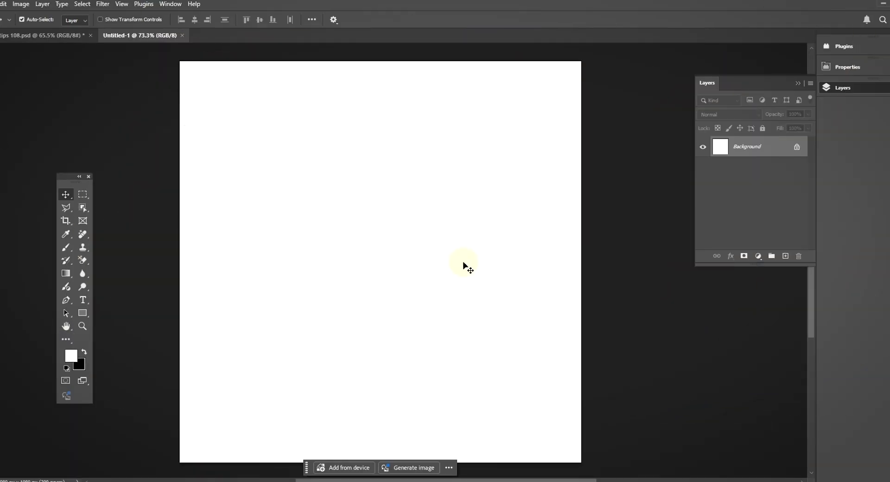
# Set up the Rectangle tool on the blank white document with no stroke and a black fill.
pyautogui.click(463, 264)
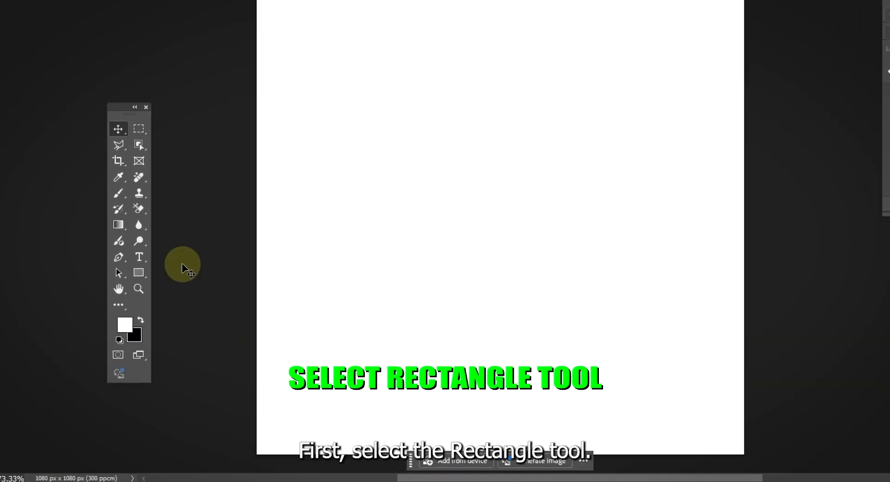
pyautogui.rightClick(139, 273)
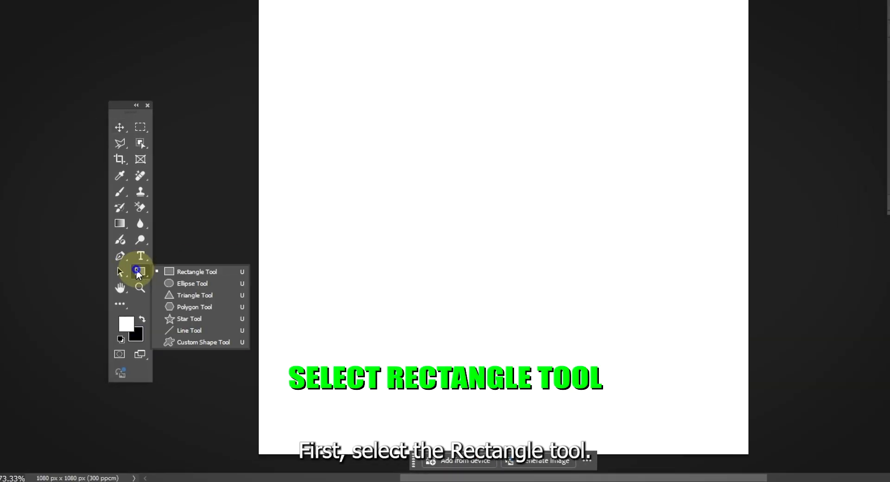
pyautogui.click(186, 274)
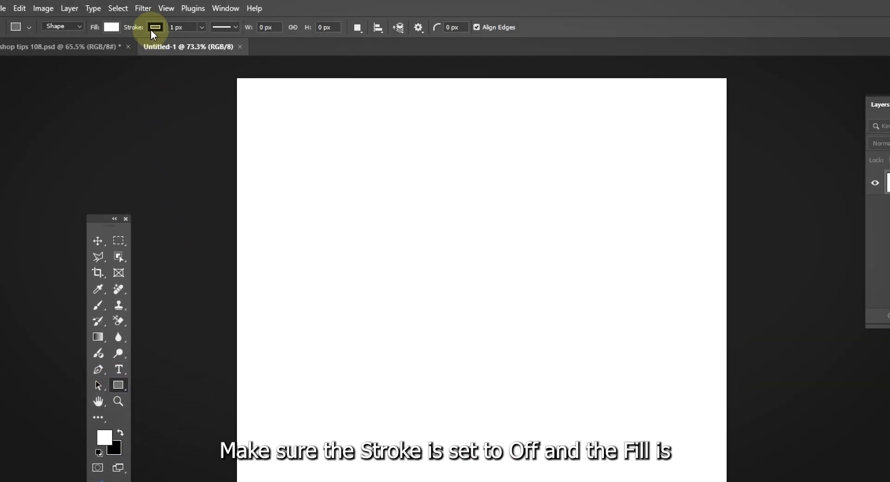
pyautogui.click(155, 28)
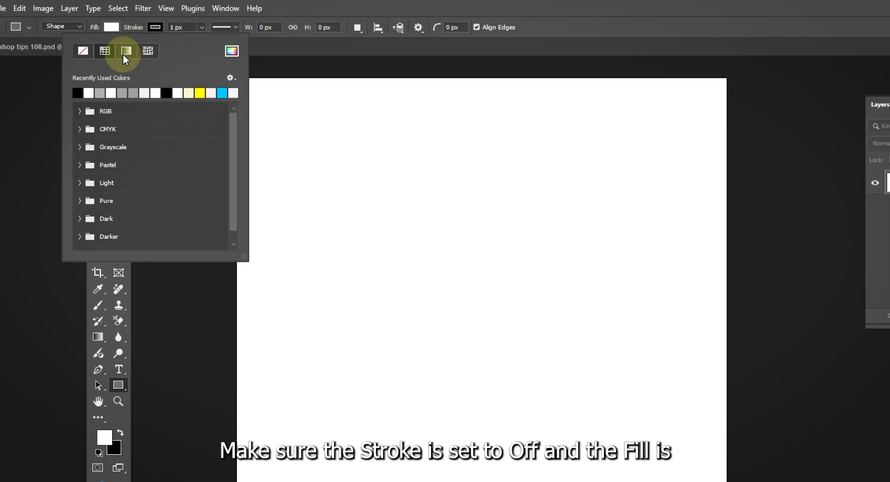
pyautogui.click(110, 29)
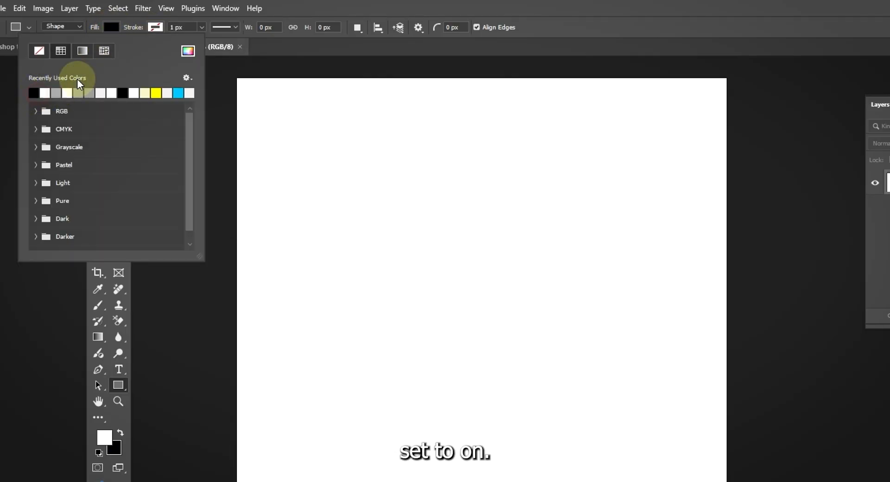
pyautogui.click(126, 19)
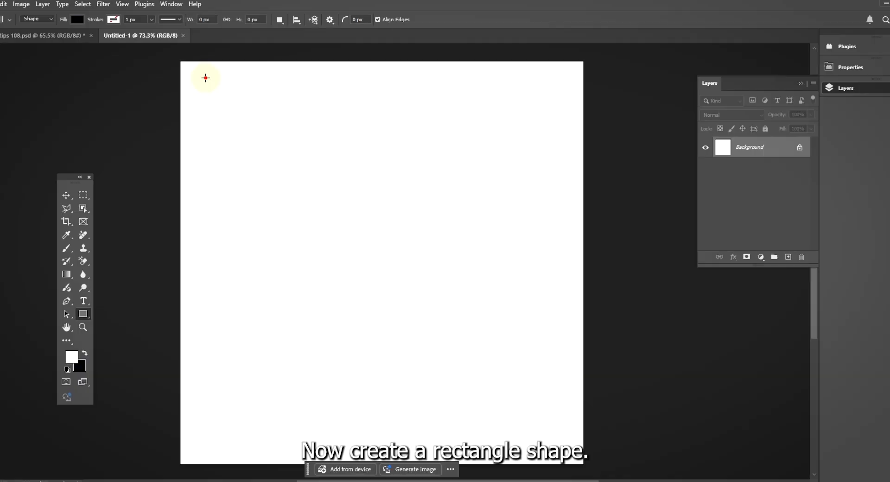
# Draw a tall black rectangle about 234 px wide and 534 px high near the canvas's upper-left corner.
pyautogui.moveTo(266, 98); pyautogui.dragTo(416, 355)
pyautogui.moveTo(327, 288); pyautogui.dragTo(292, 275)
pyautogui.press('v')
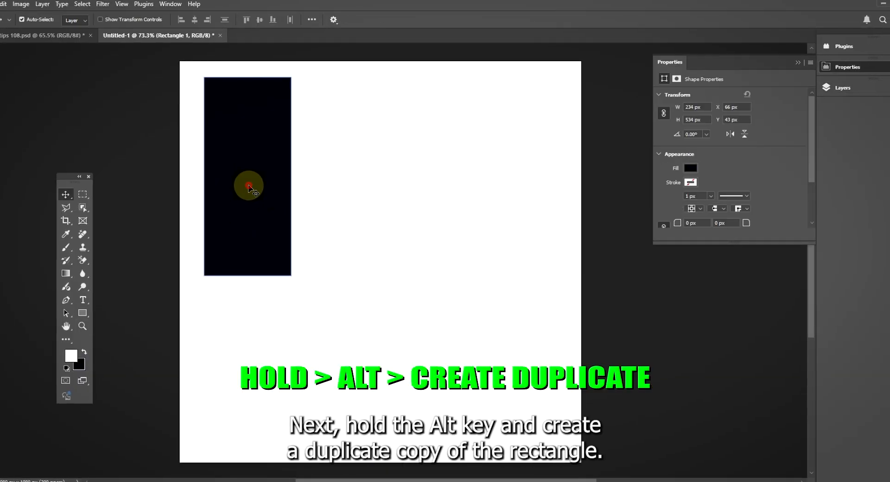
# Duplicate the rectangle into an evenly spaced row of three, center the row horizontally, and copy the row below it.
pyautogui.moveTo(260, 173); pyautogui.dragTo(464, 180)
pyautogui.hotkey('ctrl', 'alt', 'a')
pyautogui.moveTo(312, 180); pyautogui.dragTo(342, 181)
pyautogui.moveTo(380, 203); pyautogui.dragTo(390, 414)
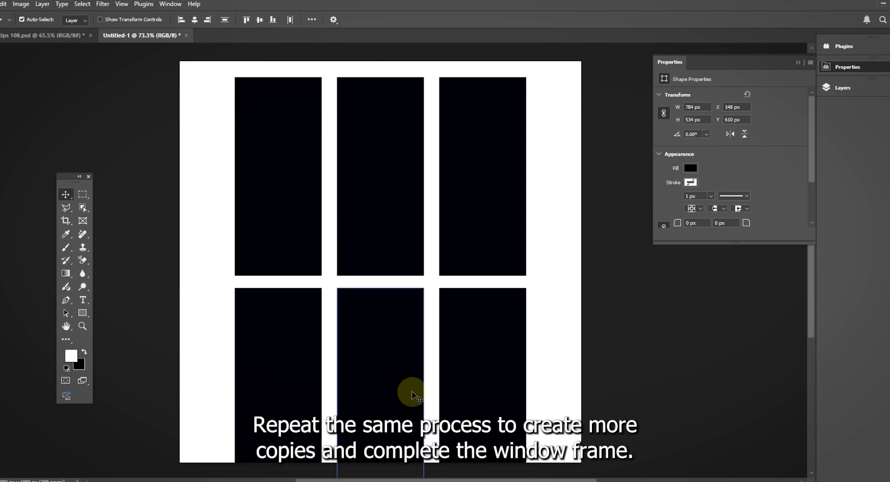
# Shorten the lower row of rectangles to about 61% height so it fits inside the canvas.
pyautogui.hotkey('ctrl', 't')
pyautogui.scroll(-3, 373, 360)
pyautogui.moveTo(374, 361); pyautogui.dragTo(362, 308)
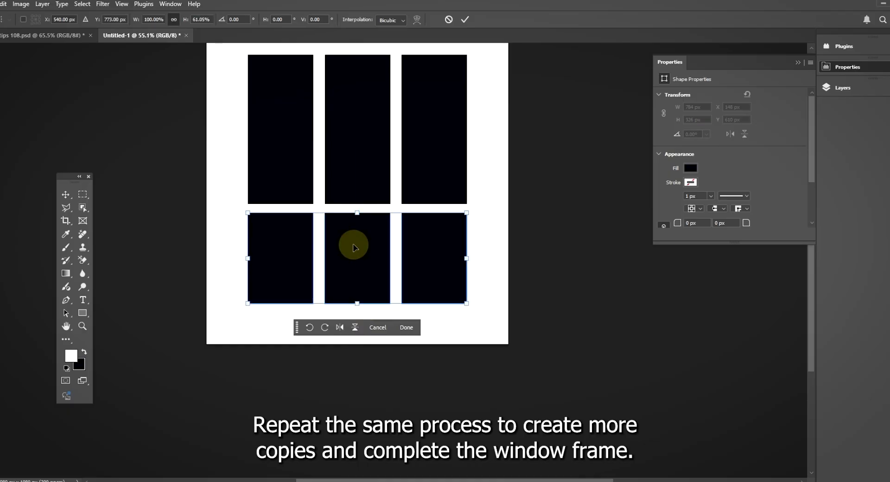
pyautogui.press('Return')
pyautogui.scroll(2, 337, 319)
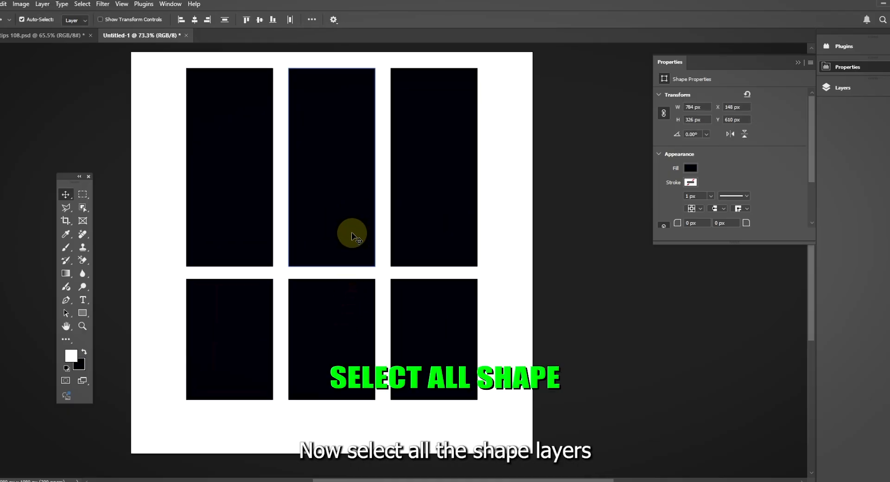
# Select all six rectangle shapes and convert them into one smart object.
pyautogui.moveTo(440, 136); pyautogui.dragTo(209, 334)
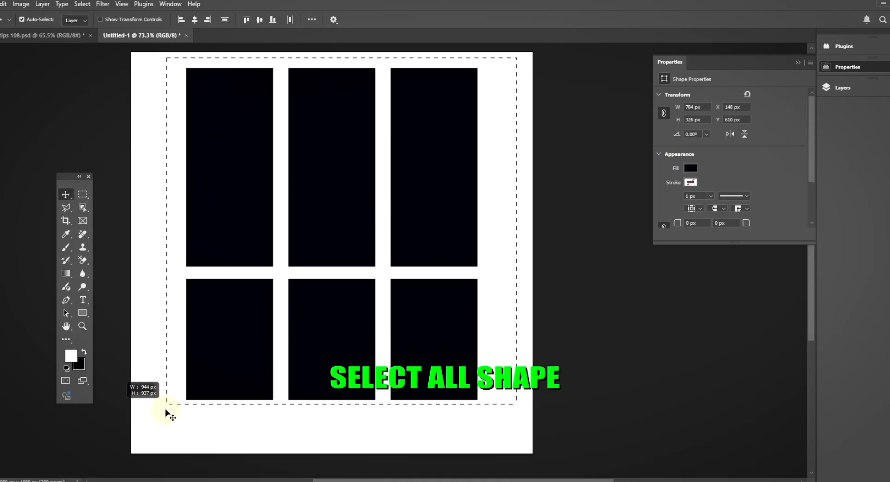
pyautogui.moveTo(166, 411); pyautogui.dragTo(166, 414)
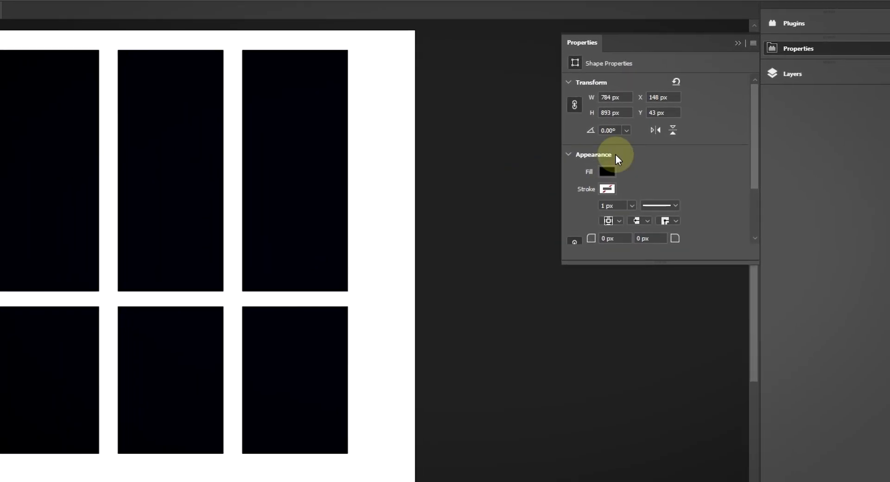
pyautogui.click(778, 73)
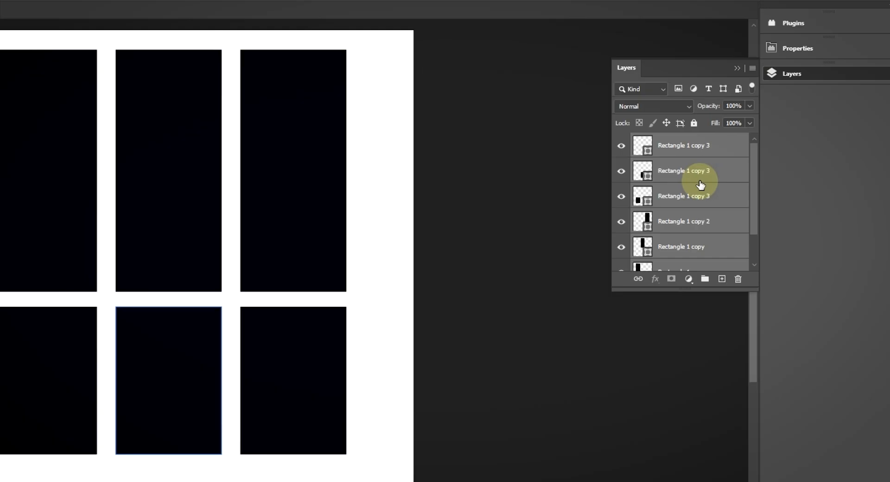
pyautogui.rightClick(663, 165)
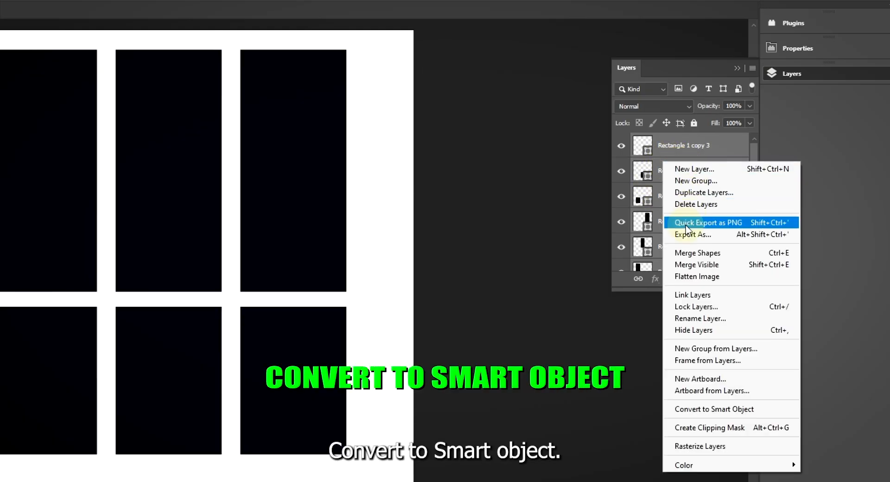
pyautogui.click(695, 411)
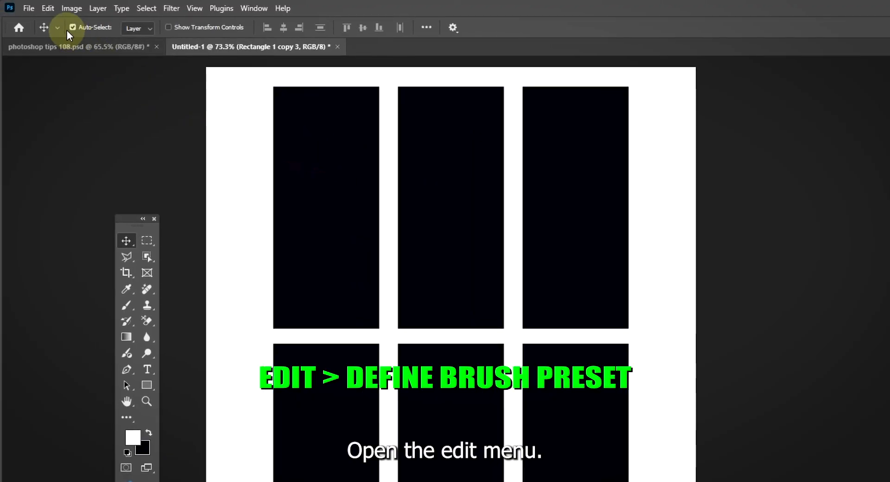
# Define the window shape as a brush preset, keeping the name Sampled Brush 2.
pyautogui.click(48, 12)
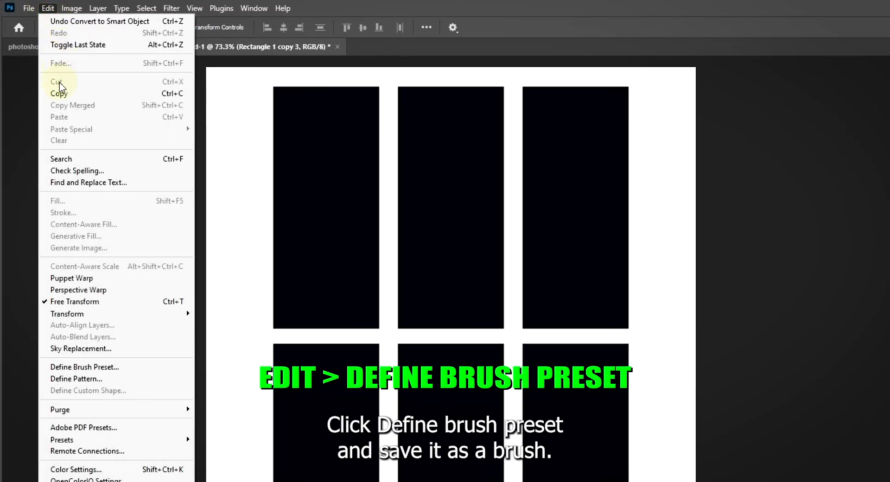
pyautogui.click(101, 367)
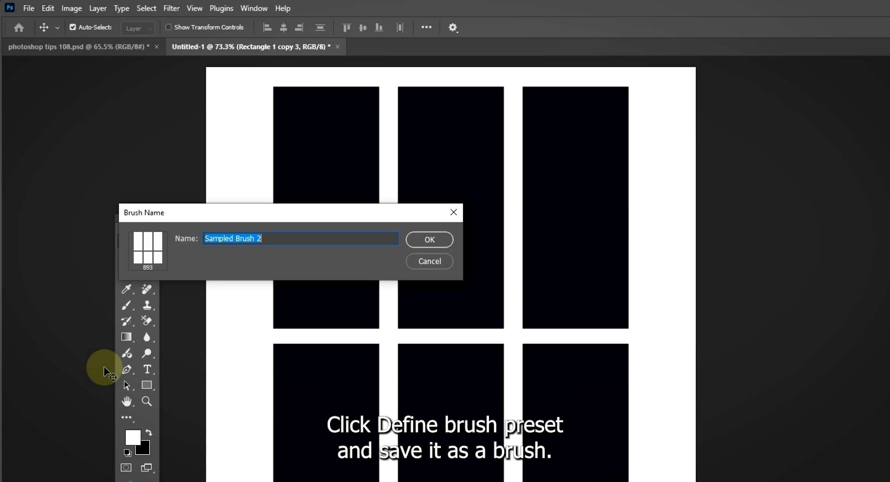
pyautogui.click(426, 237)
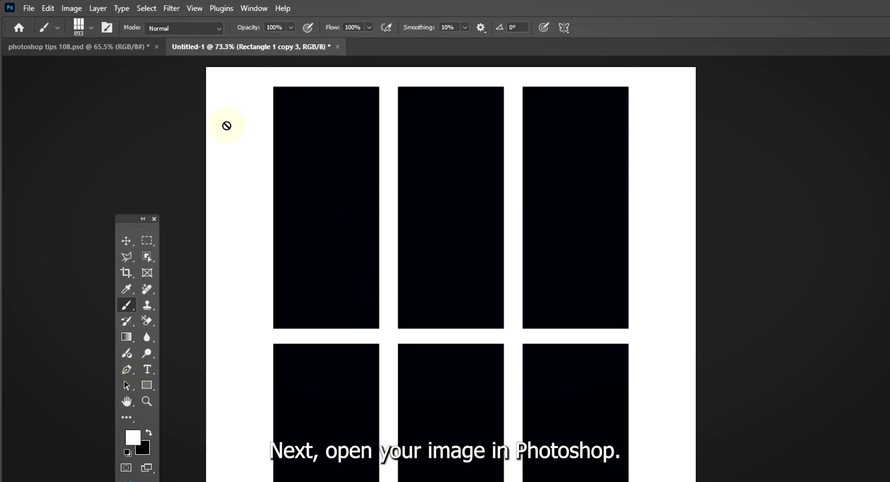
# In photoshop tips 108.psd, add a new layer and stamp the white window brush once at 600 px over the painting's left part.
pyautogui.click(92, 47)
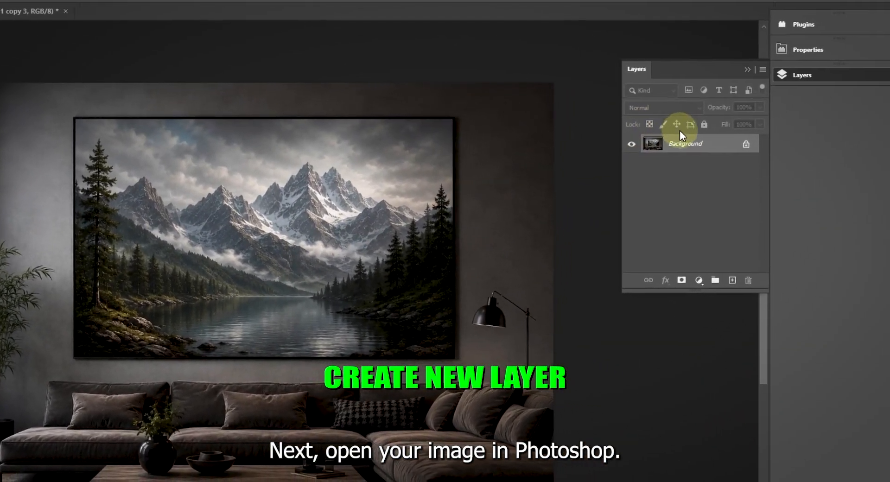
pyautogui.click(685, 146)
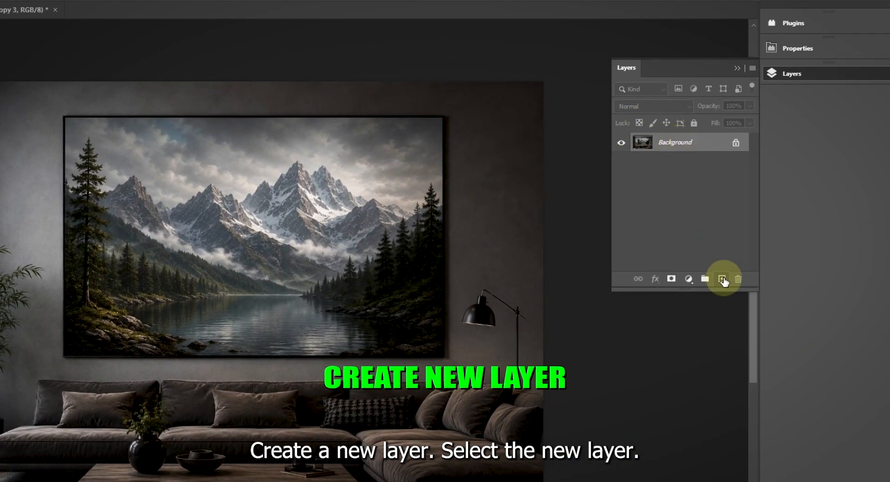
pyautogui.click(723, 280)
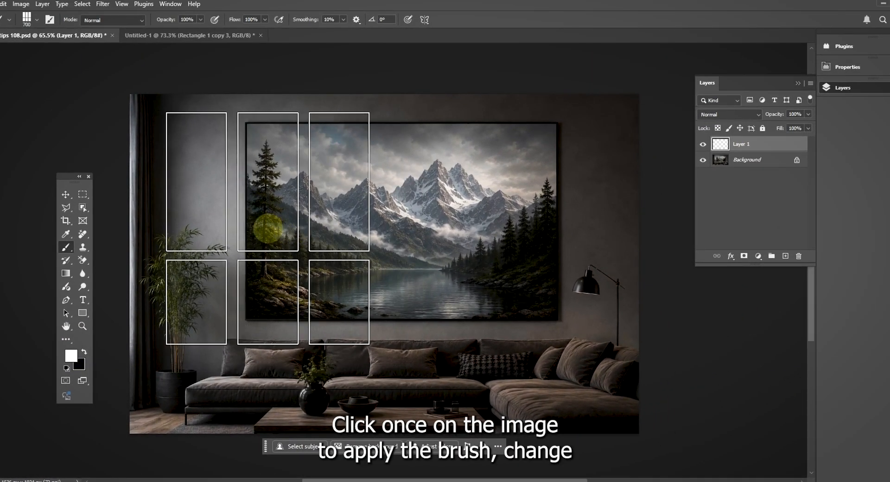
pyautogui.click(262, 223)
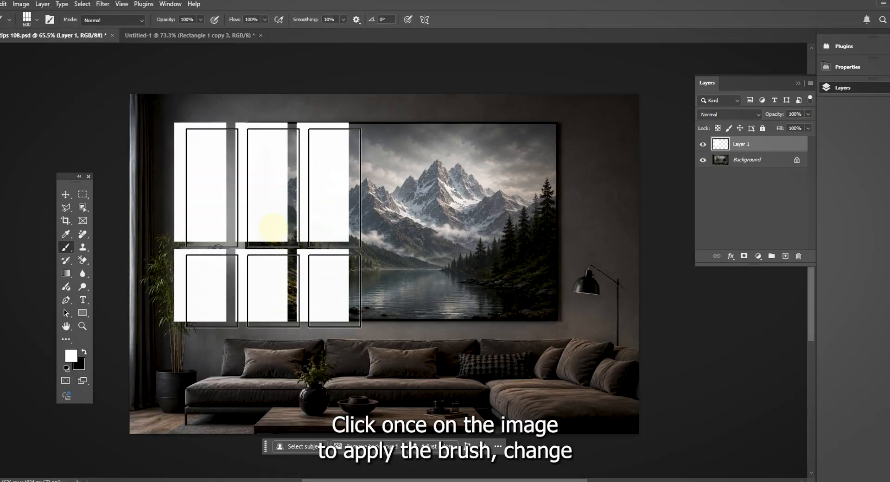
# Set the stamped window layer's blend mode to Overlay.
pyautogui.press('v')
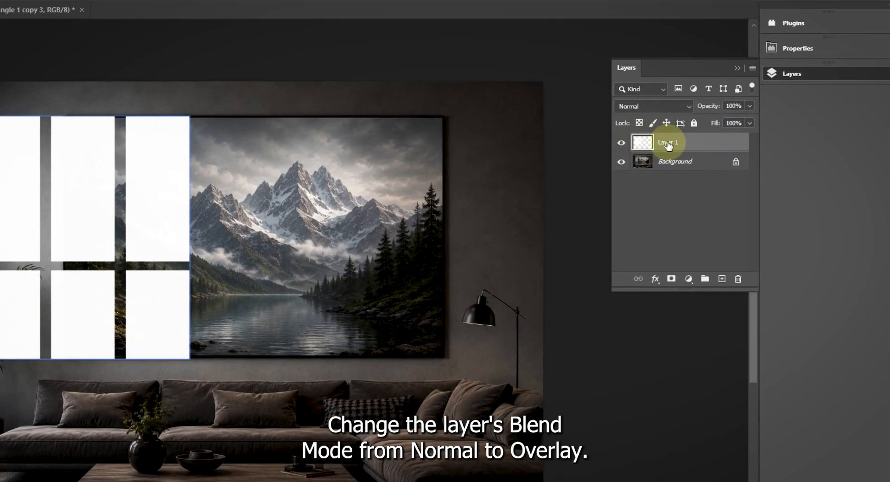
pyautogui.click(661, 108)
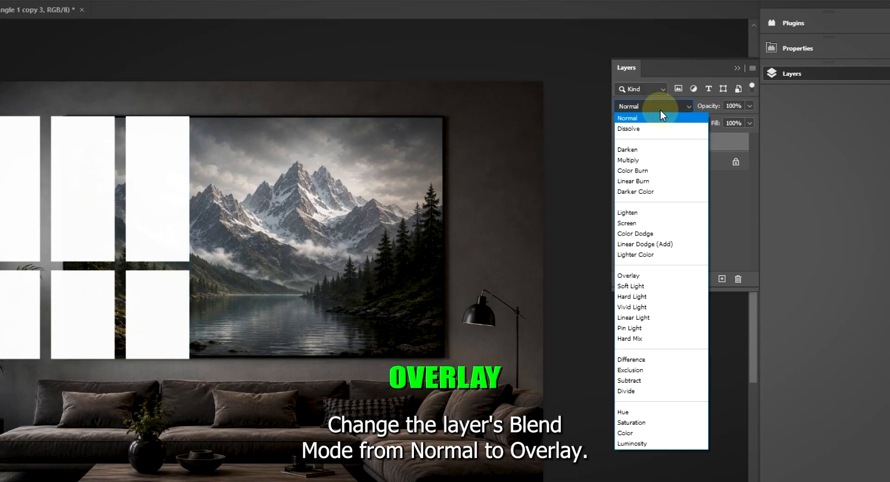
pyautogui.click(639, 276)
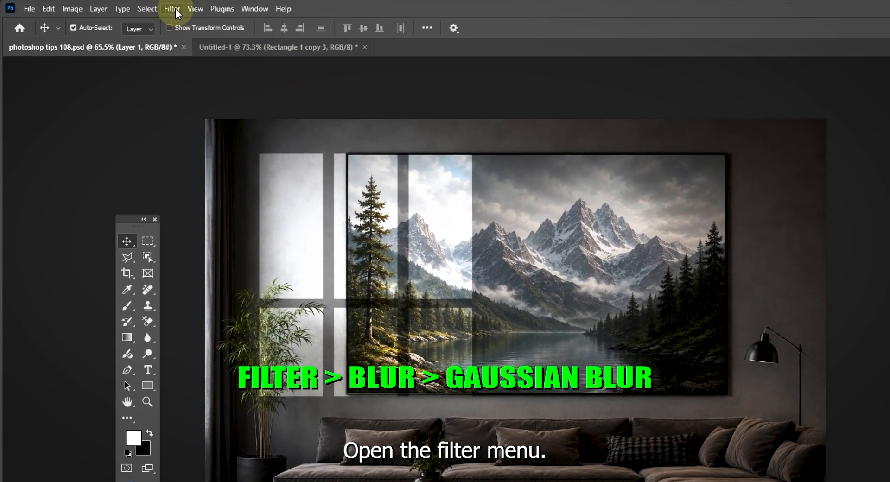
# Apply a Gaussian Blur filter with a radius of about 4 pixels to the window light layer.
pyautogui.click(172, 9)
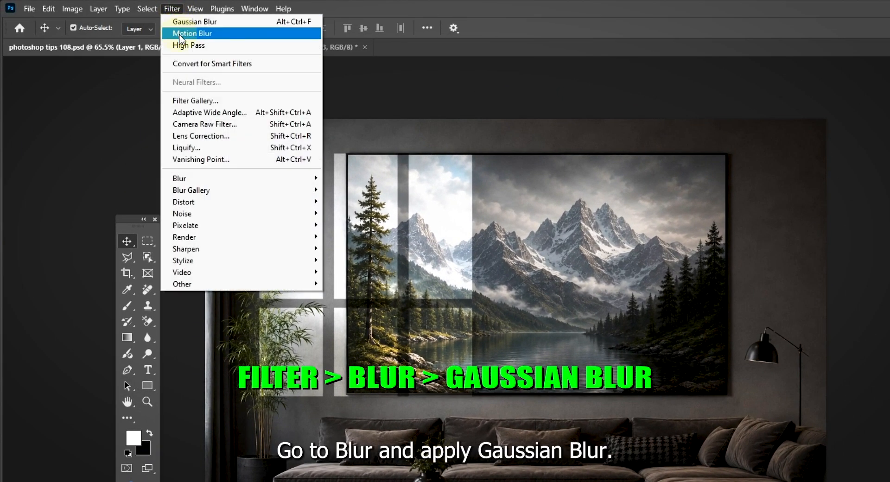
pyautogui.moveTo(193, 178)
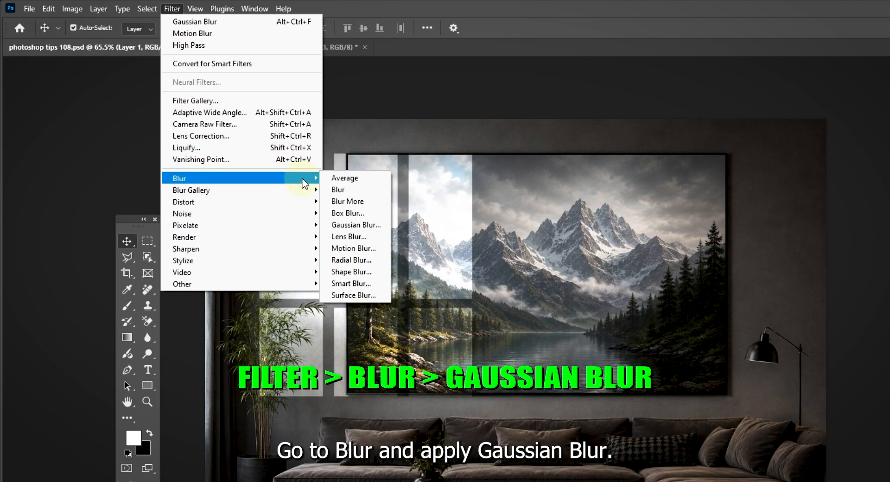
pyautogui.click(356, 226)
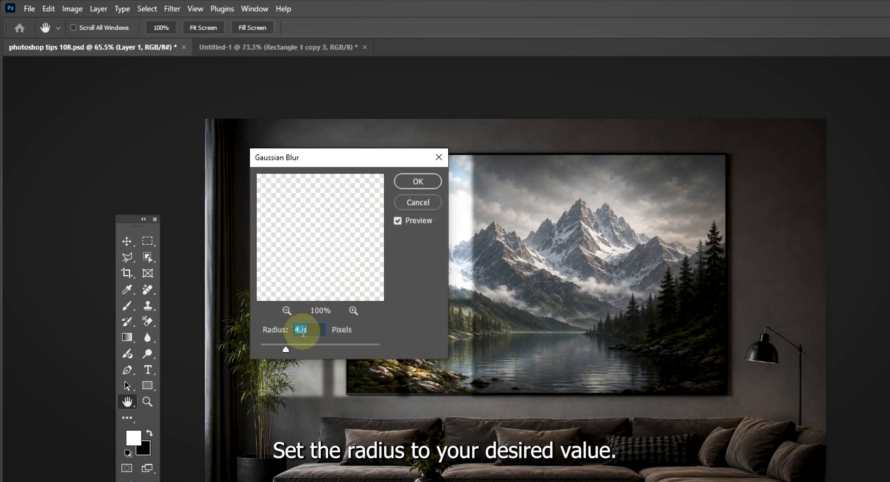
pyautogui.click(418, 181)
pyautogui.press('v')
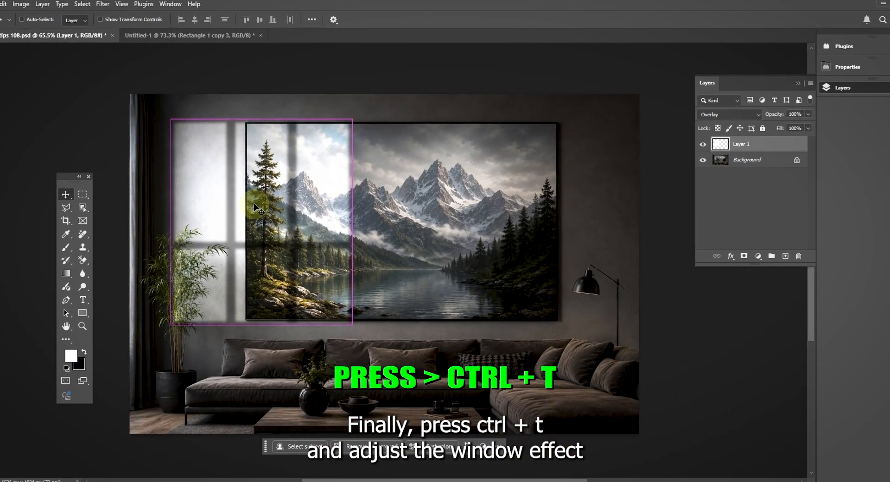
# Stretch the window light to about 173% width and 114% height across the wall and painting, and deselect the layer.
pyautogui.hotkey('ctrl', 't')
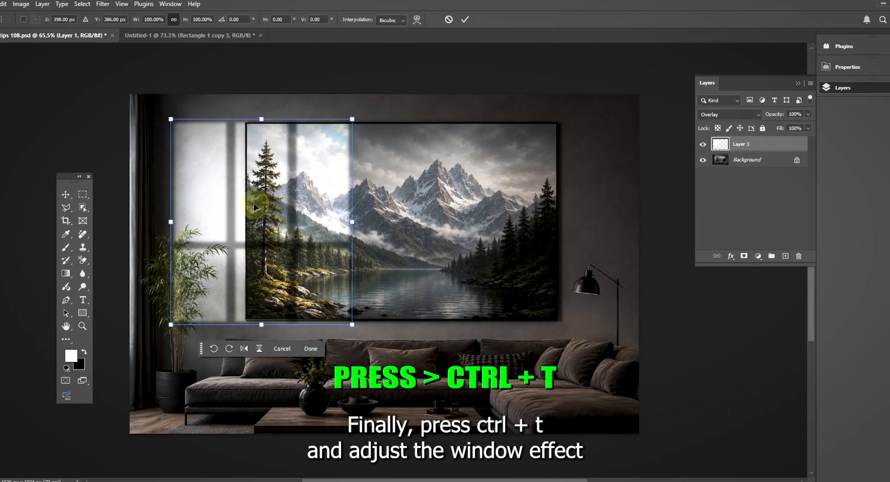
pyautogui.moveTo(366, 228); pyautogui.dragTo(485, 225)
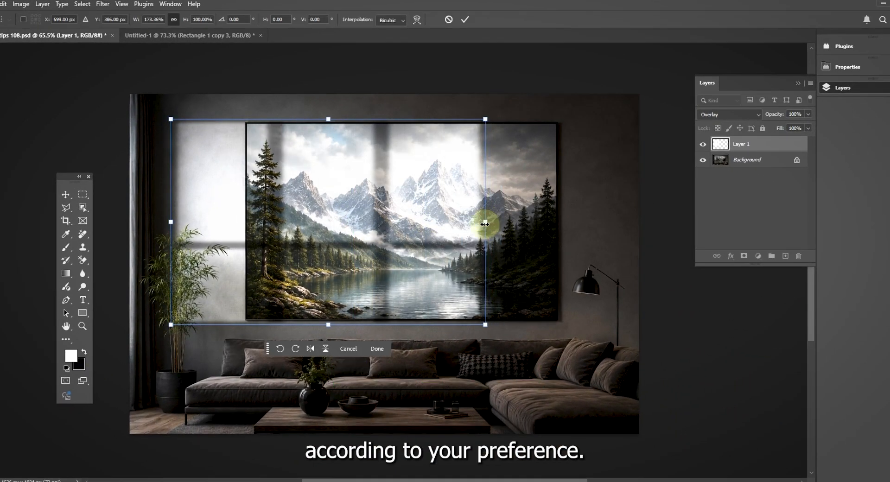
pyautogui.moveTo(333, 327); pyautogui.dragTo(333, 338)
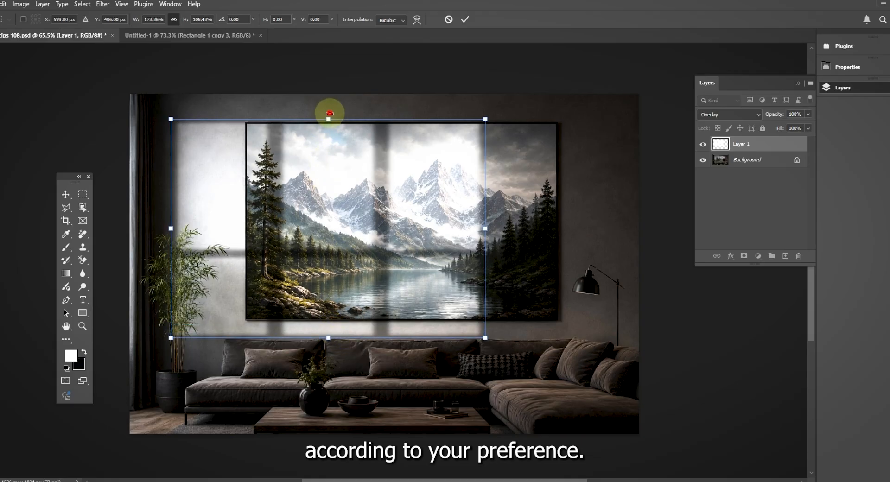
pyautogui.moveTo(332, 119); pyautogui.dragTo(332, 102)
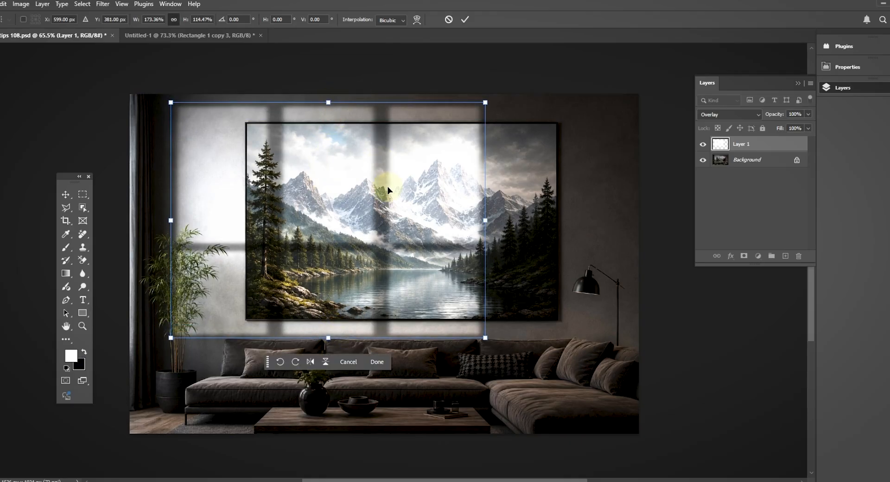
pyautogui.doubleClick(412, 229)
pyautogui.click(552, 205)
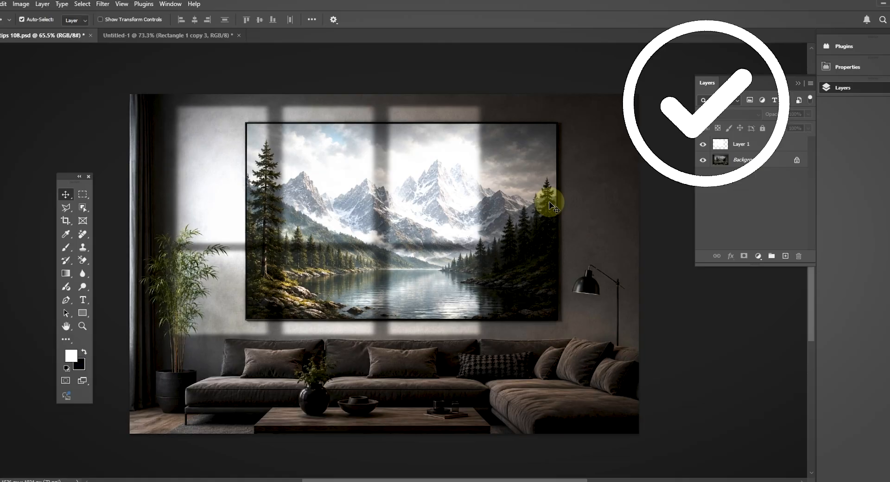